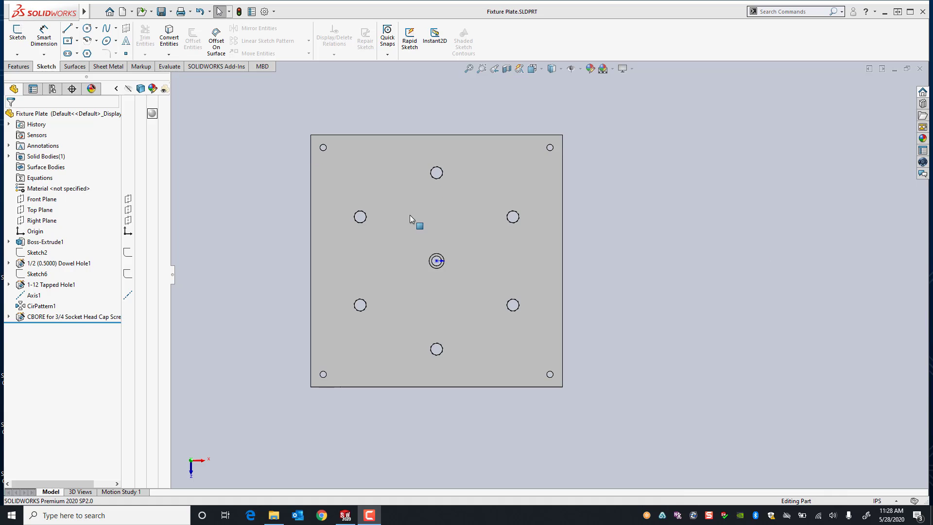
Orbit the plate and highlight its dowel, tapped, patterned tapped and counterbored holes
scroll(459, 255, down, 2)
middle_drag(465, 216, 498, 229)
scroll(498, 229, up, 2)
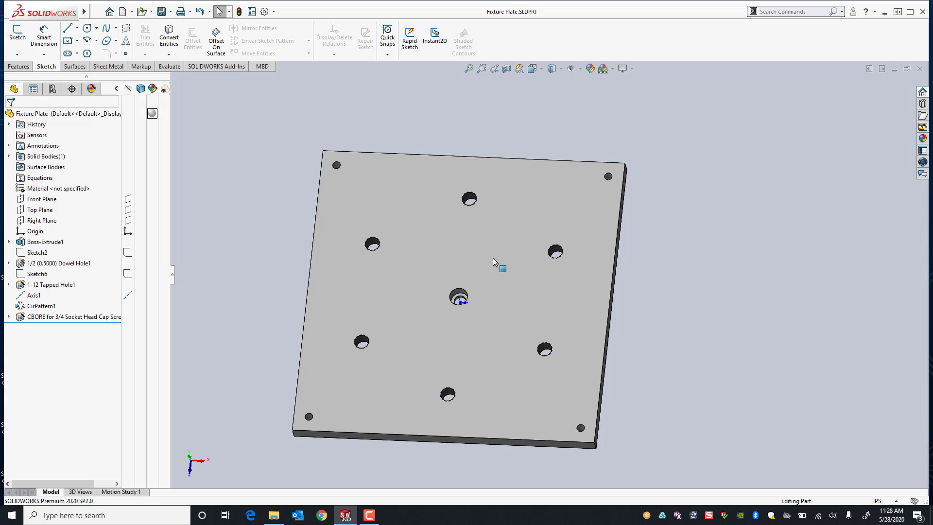
key(ctrl+Right)
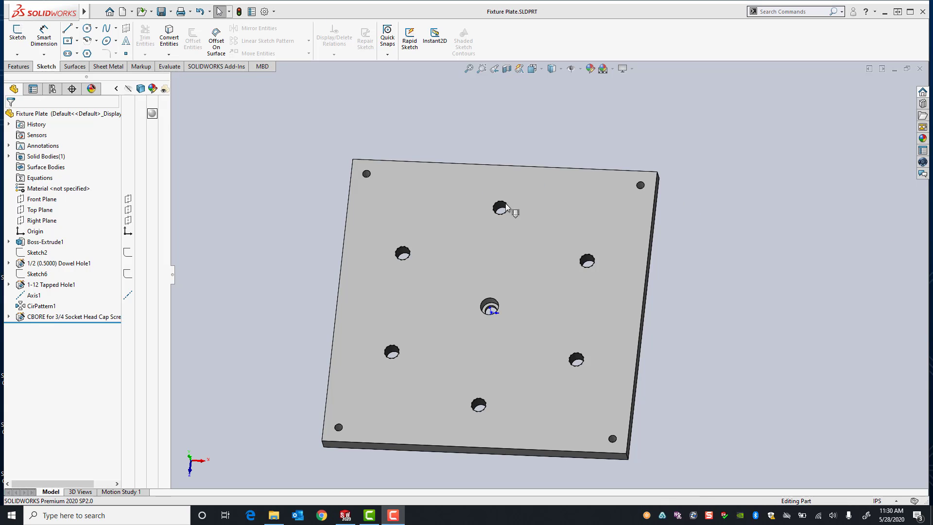
middle_drag(518, 222, 525, 262)
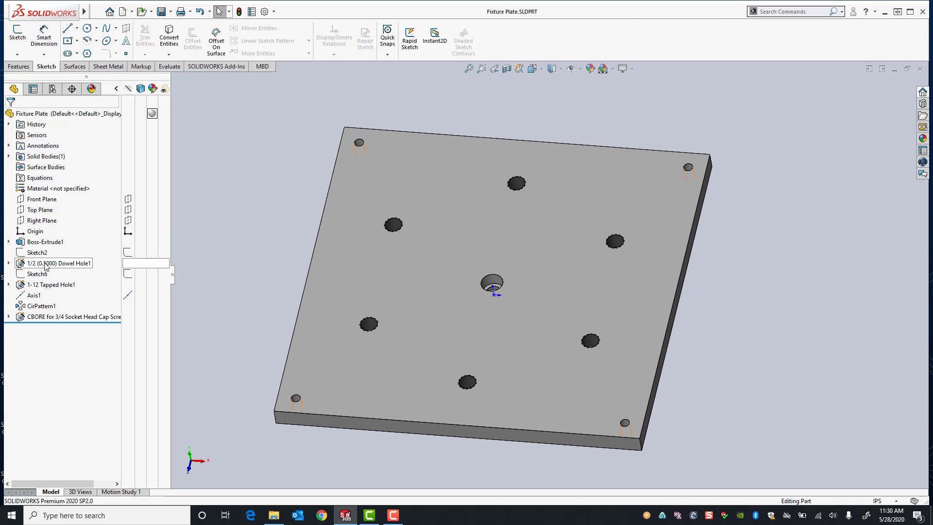
click(25, 263)
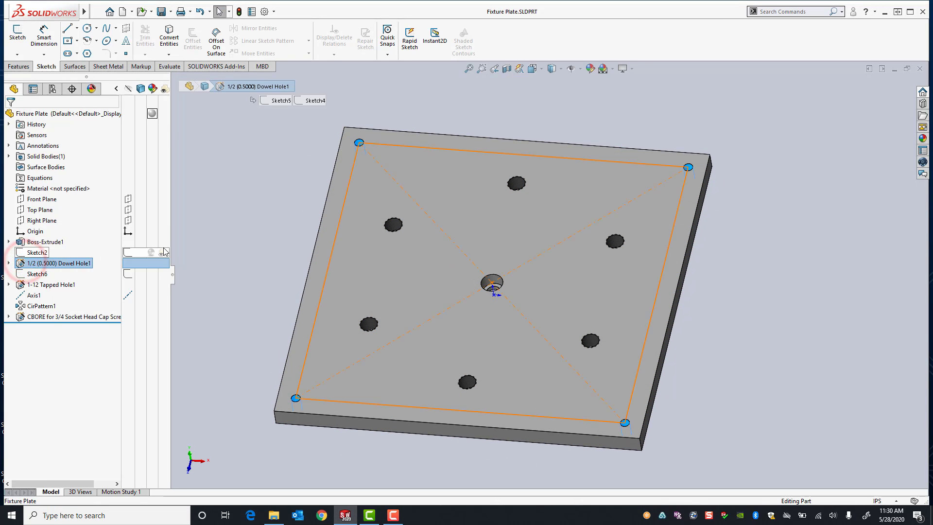
click(56, 285)
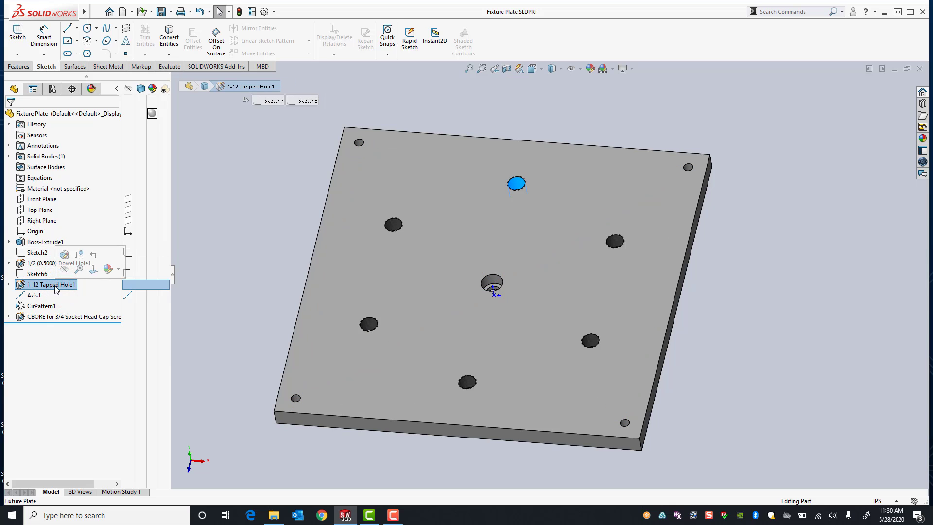
ctrl+click(49, 306)
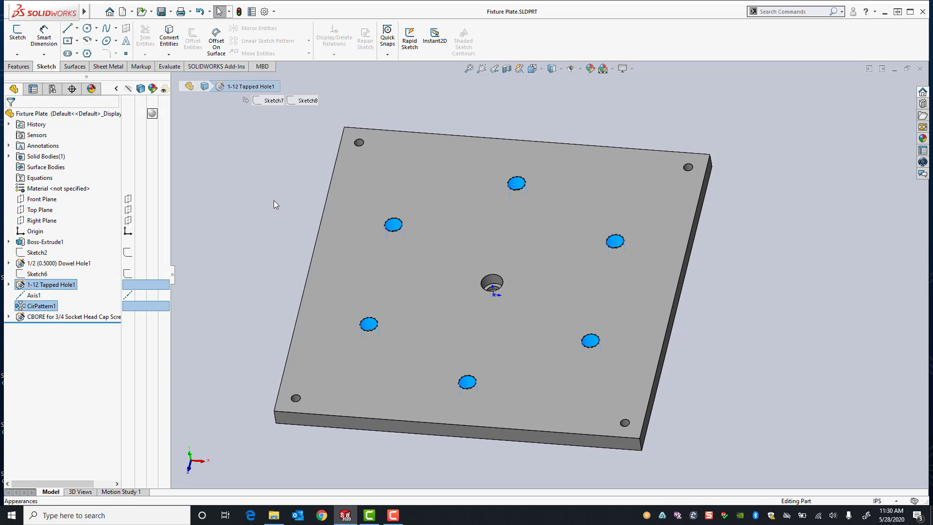
click(80, 316)
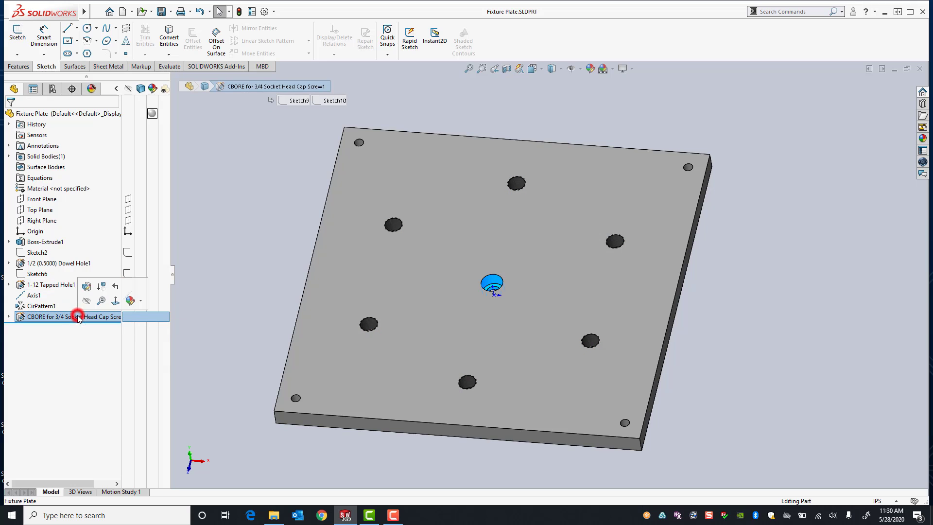
click(244, 215)
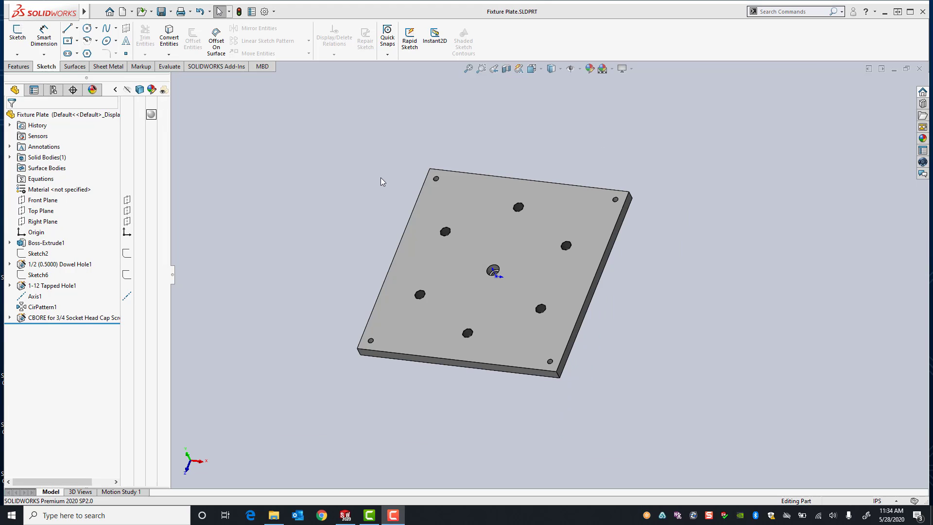
Make a drawing from the Fixture Plate part using the C-size landscape template
click(363, 174)
click(96, 11)
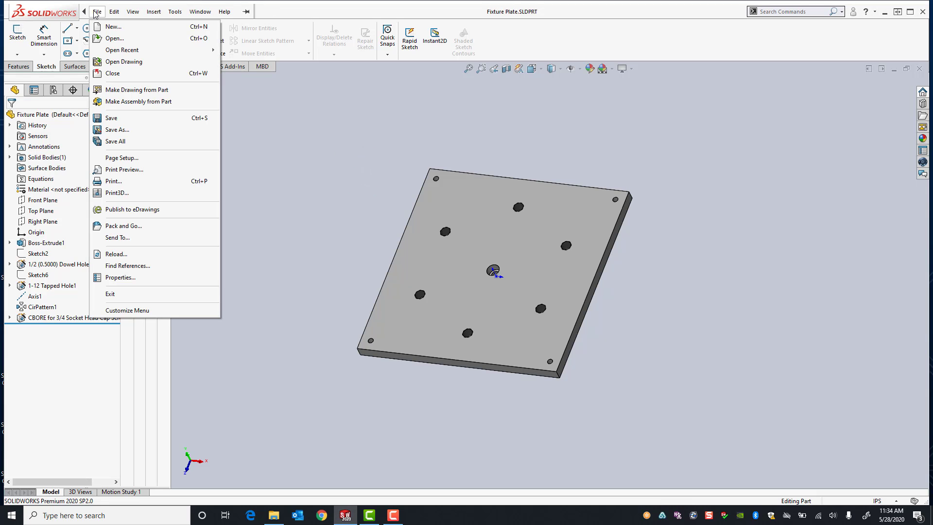
click(130, 90)
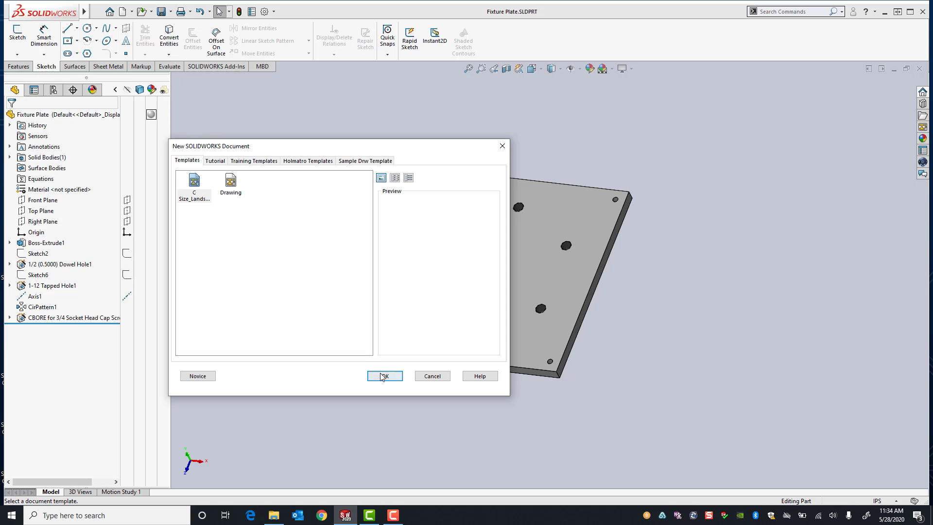
click(383, 376)
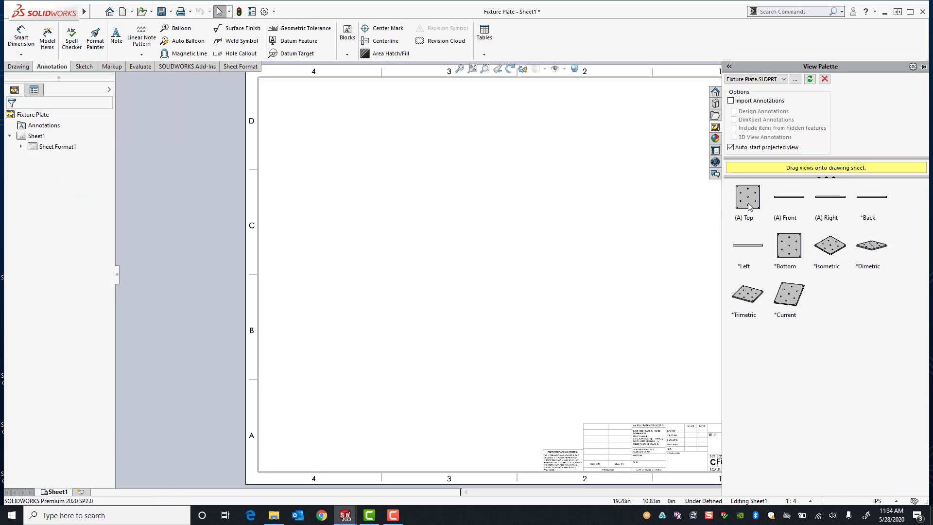
Place the top view, projected views to its right and above, and an upper-right isometric
drag(748, 199, 404, 333)
click(558, 334)
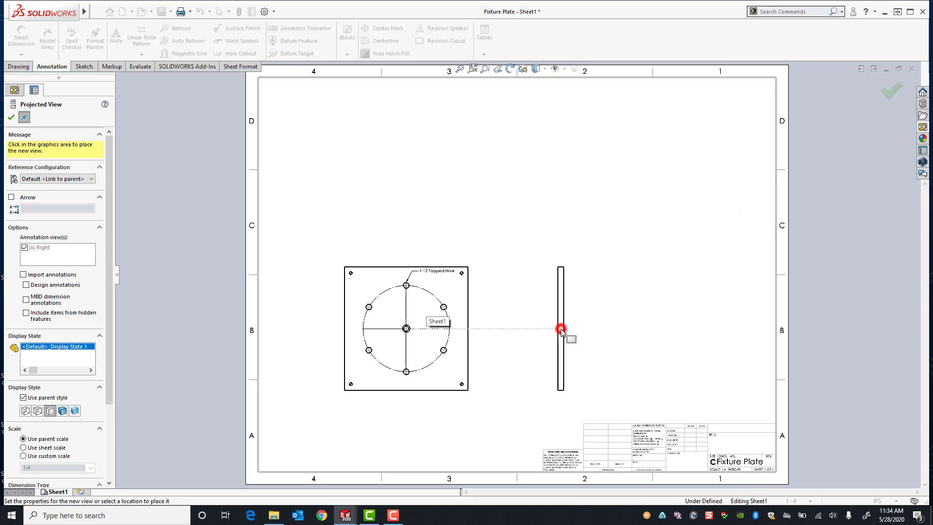
click(406, 235)
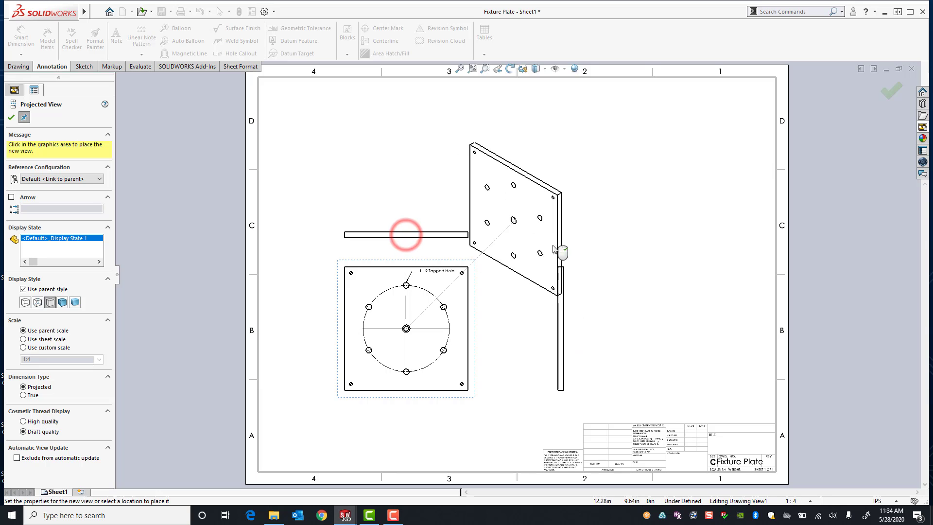
click(640, 201)
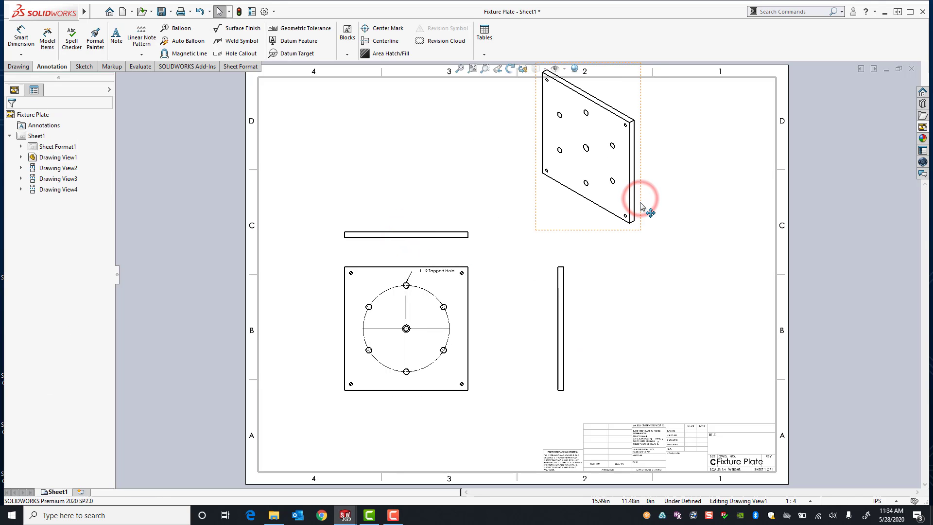
Set the isometric view's display style to Shaded With Edges
click(640, 201)
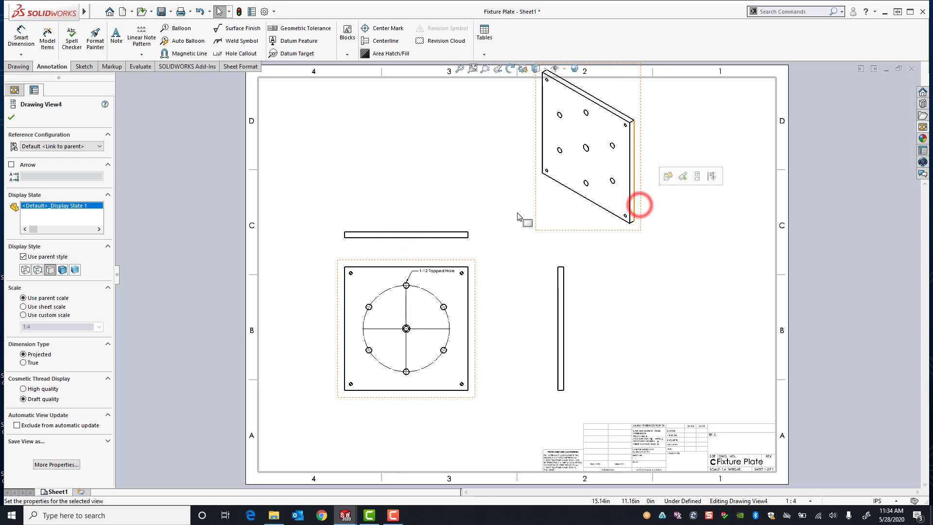
click(62, 270)
click(12, 118)
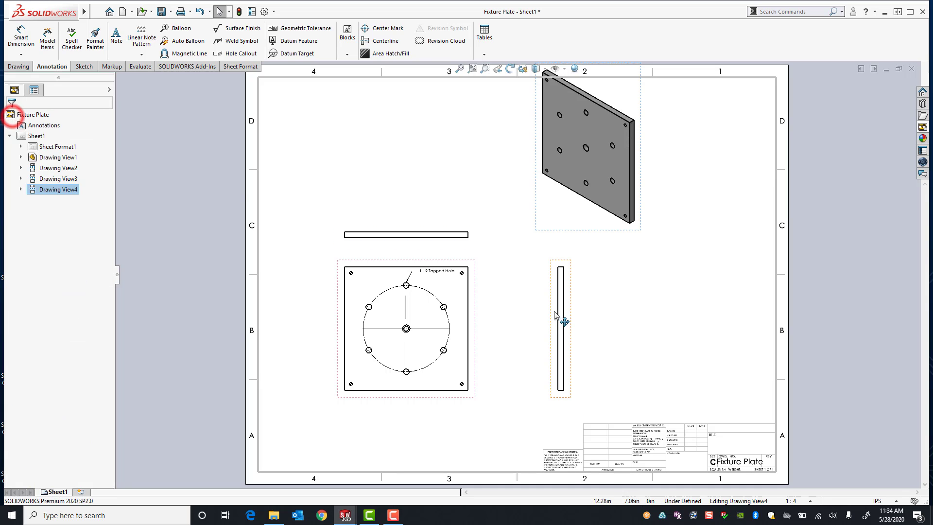
Move the isometric view slightly lower on the sheet
drag(599, 233, 598, 285)
click(506, 316)
scroll(476, 322, up, 3)
scroll(481, 321, down, 1)
scroll(481, 320, down, 6)
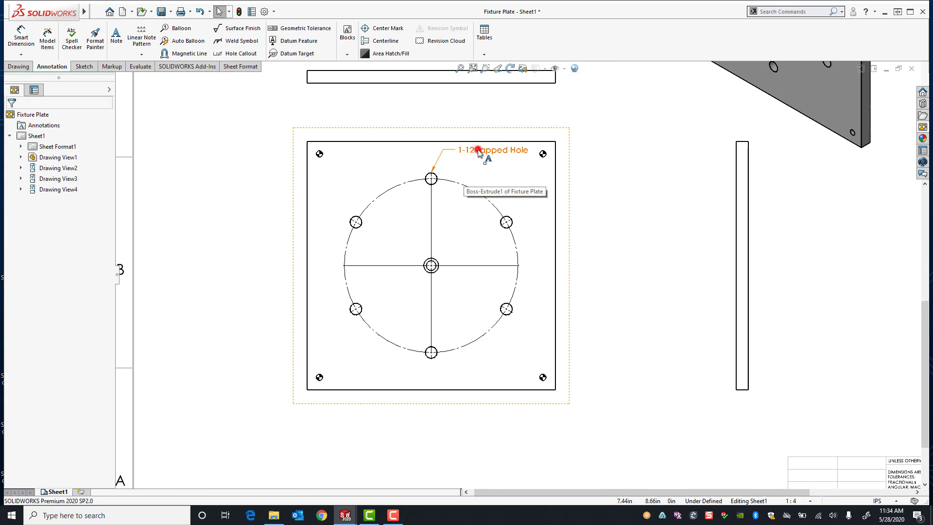
Delete the 1-12 Tapped Hole note from the view
click(478, 150)
key(Delete)
scroll(416, 311, down, 1)
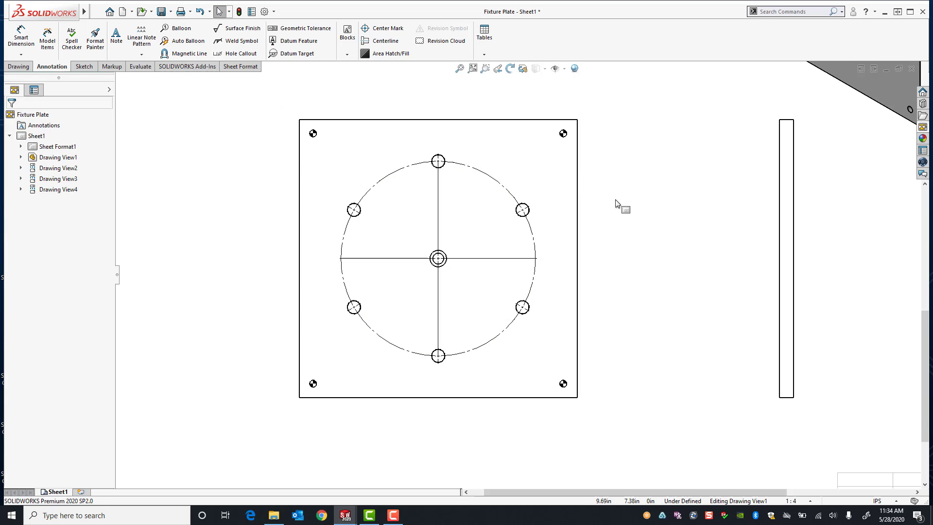
Add horizontal and vertical 1.00 dimensions locating the lower-left hole from the plate edges
click(22, 36)
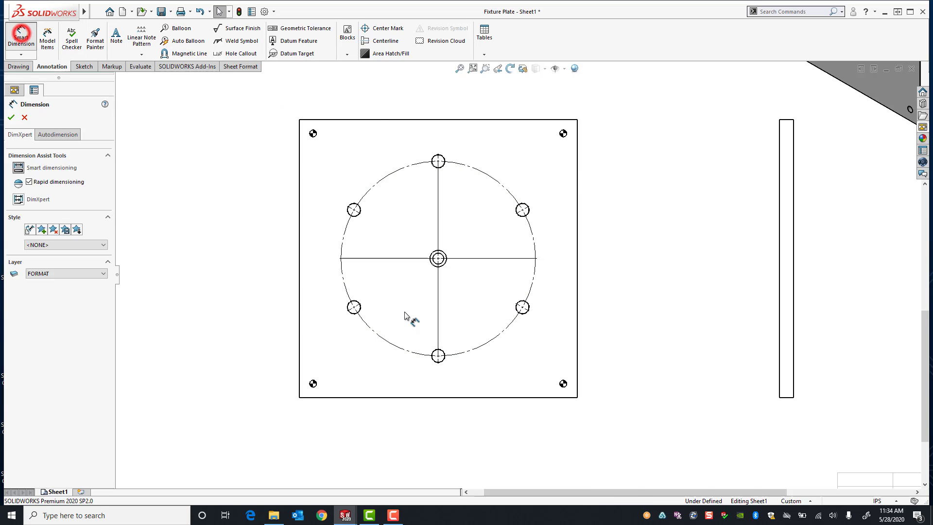
scroll(389, 378, down, 2)
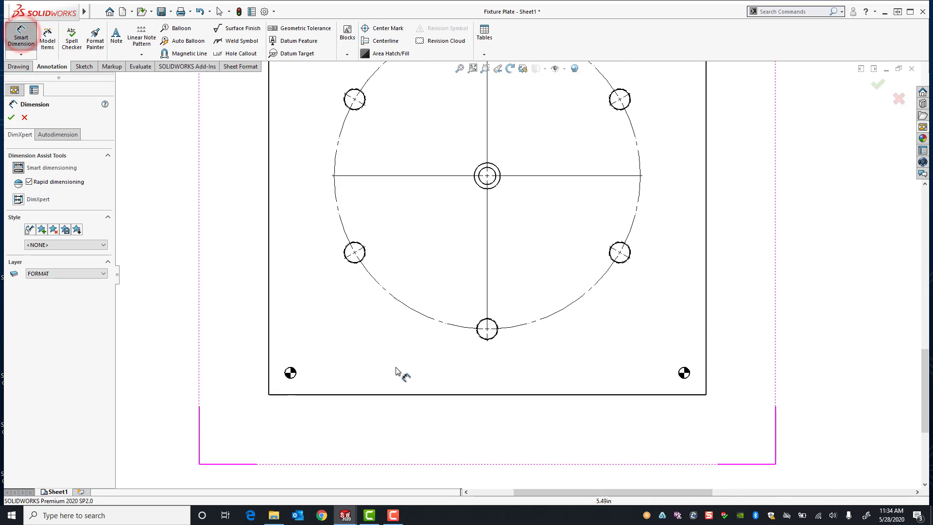
click(270, 373)
click(285, 376)
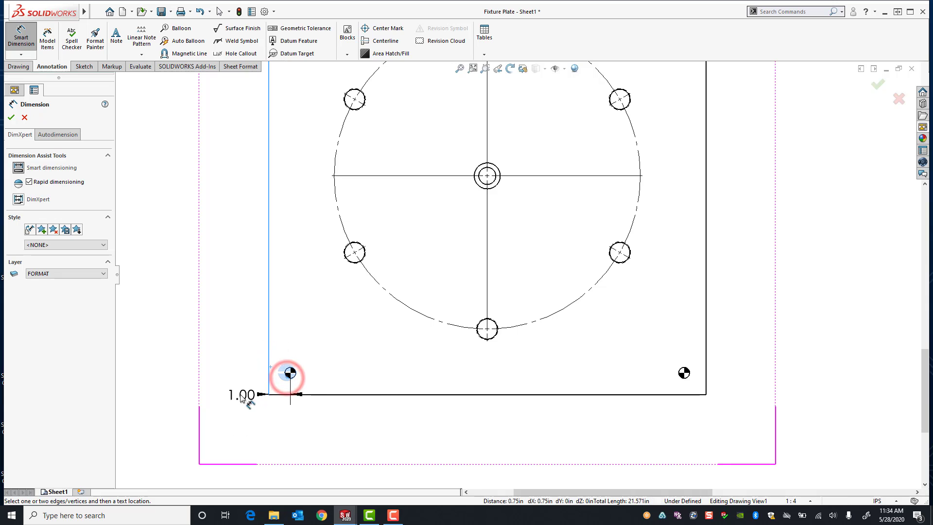
click(226, 421)
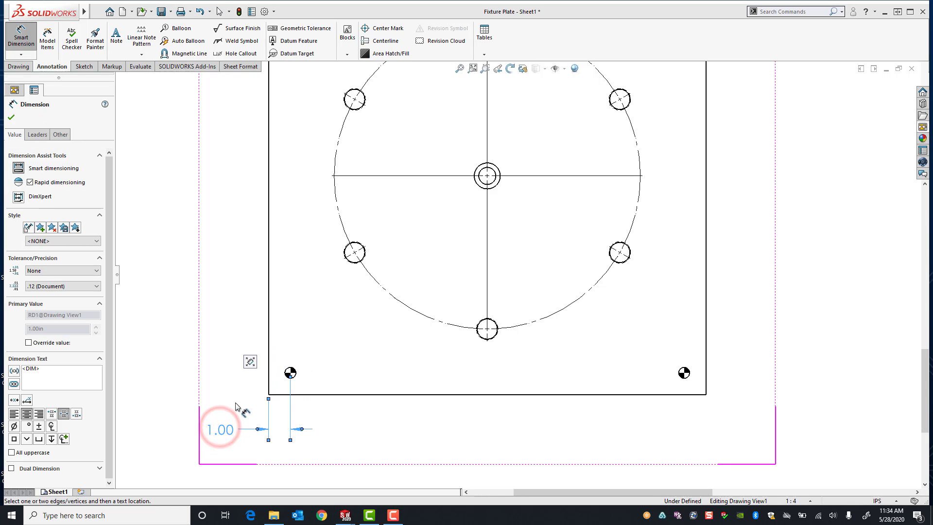
key(Escape)
click(16, 42)
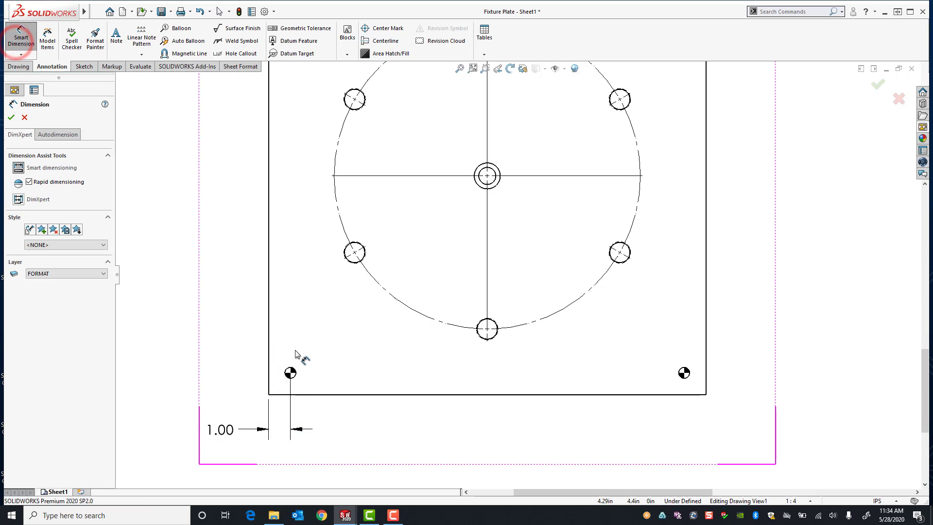
click(290, 373)
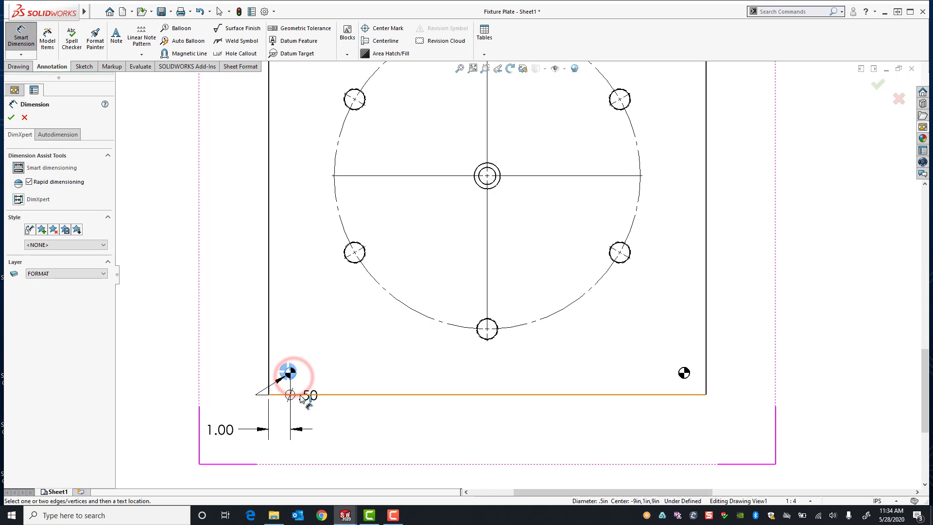
click(300, 394)
click(220, 345)
key(Escape)
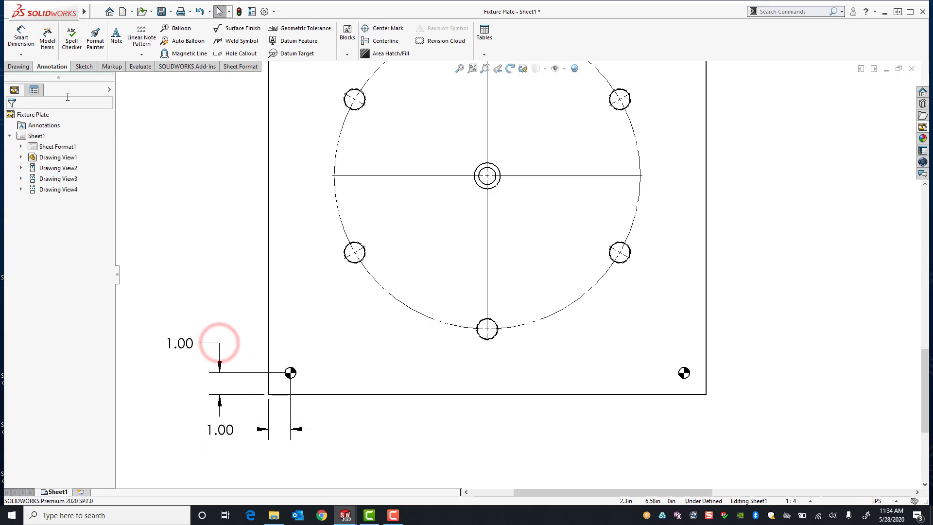
Add a hole callout to the lower-left corner hole beside the plate
click(235, 53)
click(291, 372)
click(203, 252)
key(Escape)
scroll(475, 379, up, 5)
scroll(501, 370, down, 4)
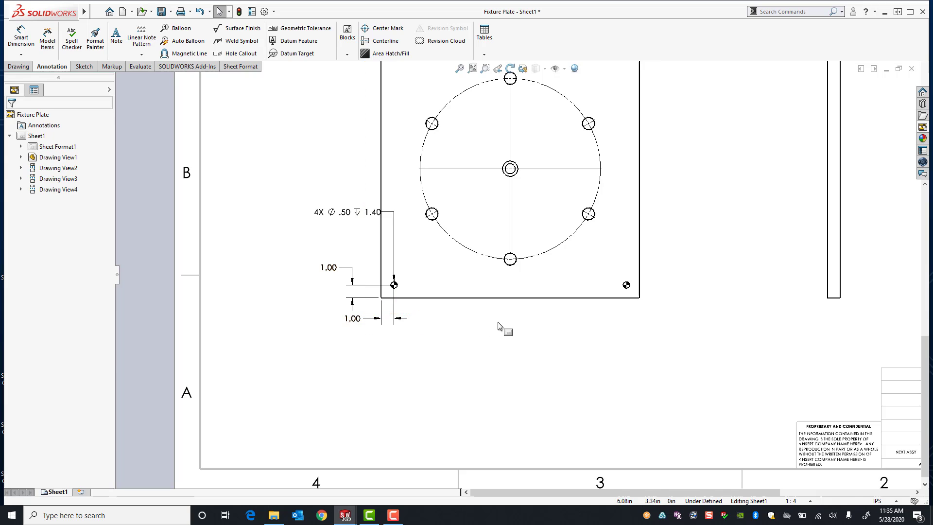
scroll(588, 267, up, 2)
scroll(585, 266, down, 1)
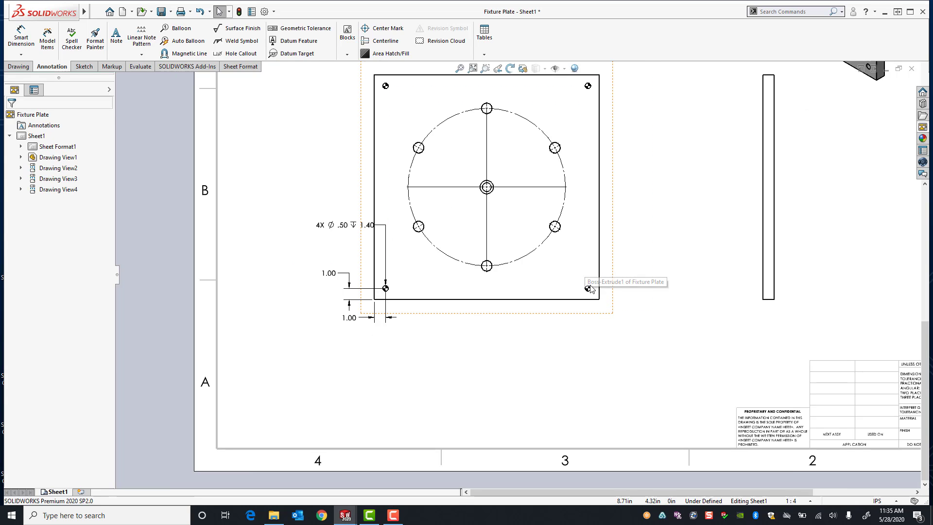
Delete the hole callout and both 1.00 dimensions
click(325, 226)
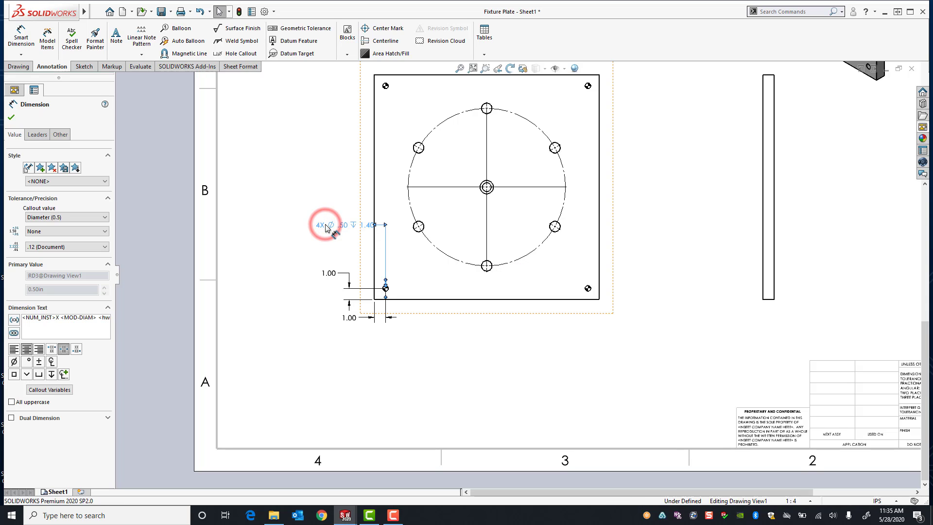
key(Delete)
click(329, 274)
key(Delete)
click(349, 318)
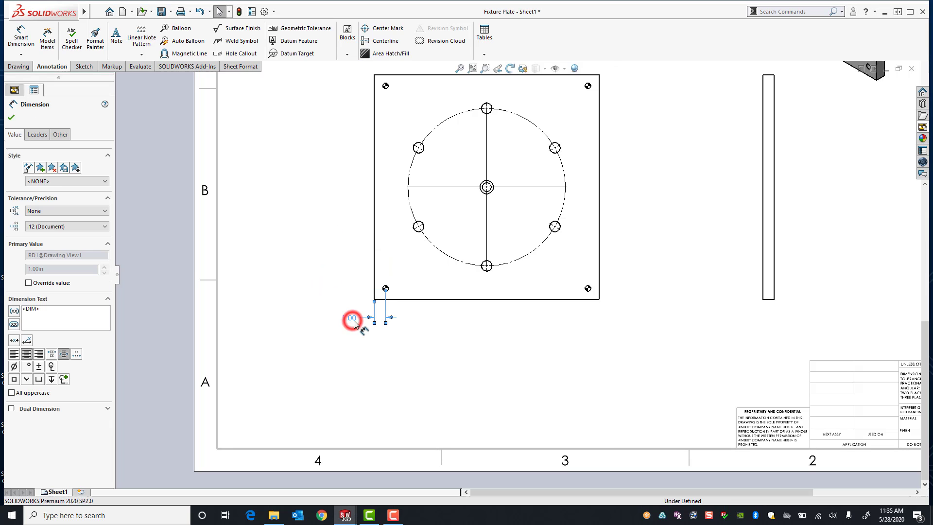
key(Delete)
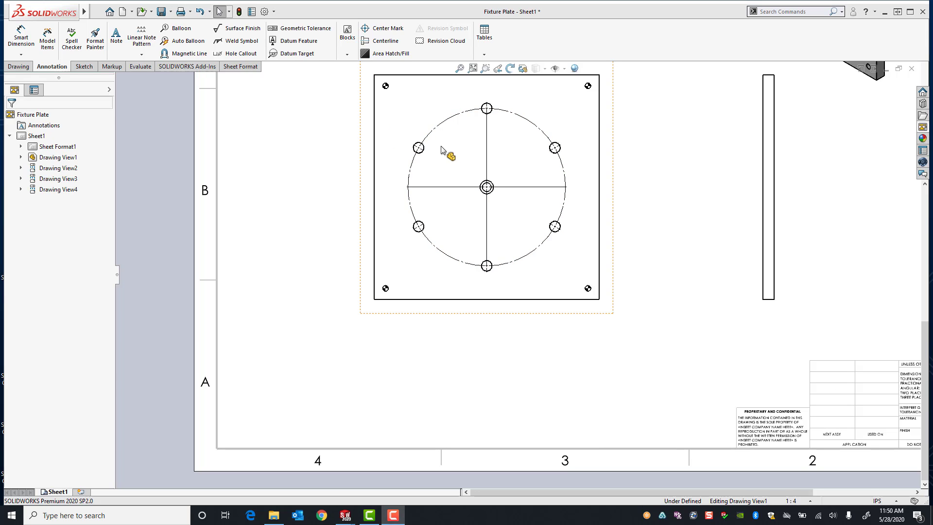
Start a Hole Table from the Tables list
scroll(492, 157, up, 1)
scroll(583, 122, up, 1)
click(483, 54)
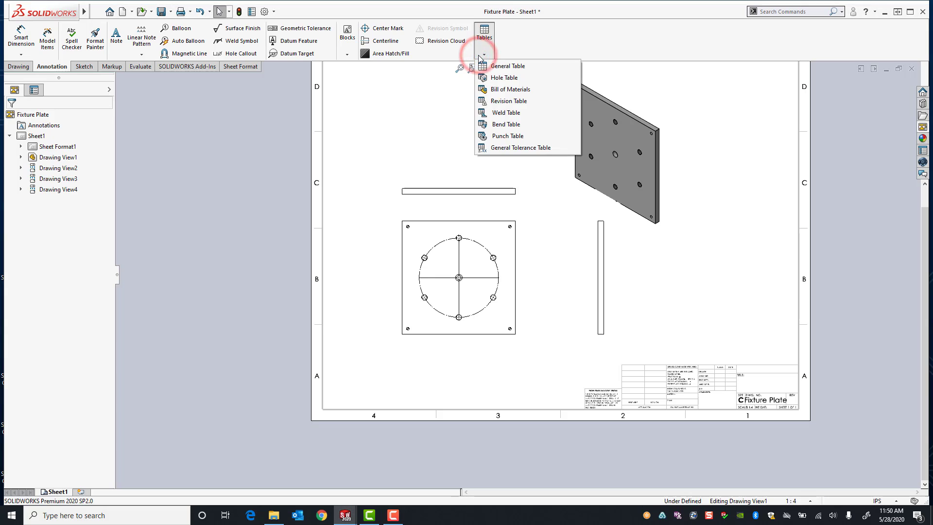
click(502, 79)
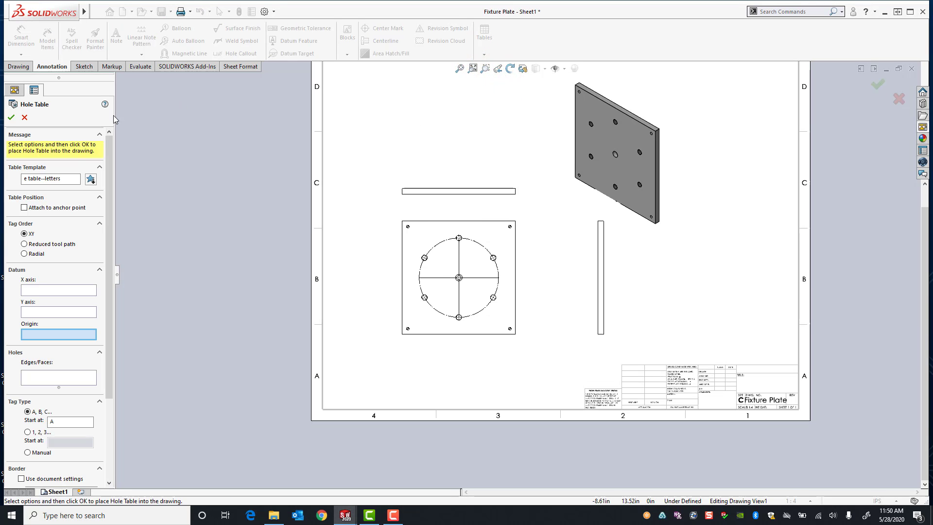
Widen the Hole Table panel and pick the plate's lower-left vertex as datum origin
drag(115, 116, 176, 124)
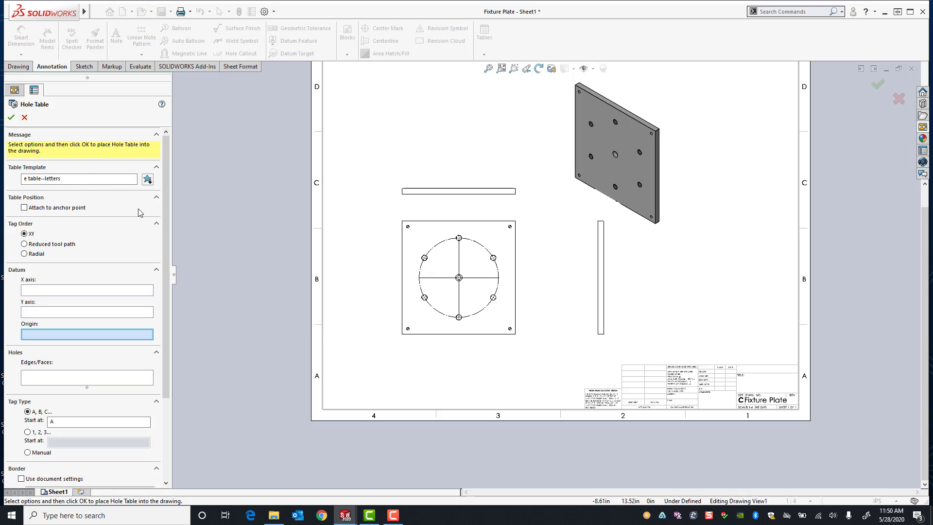
drag(165, 213, 166, 262)
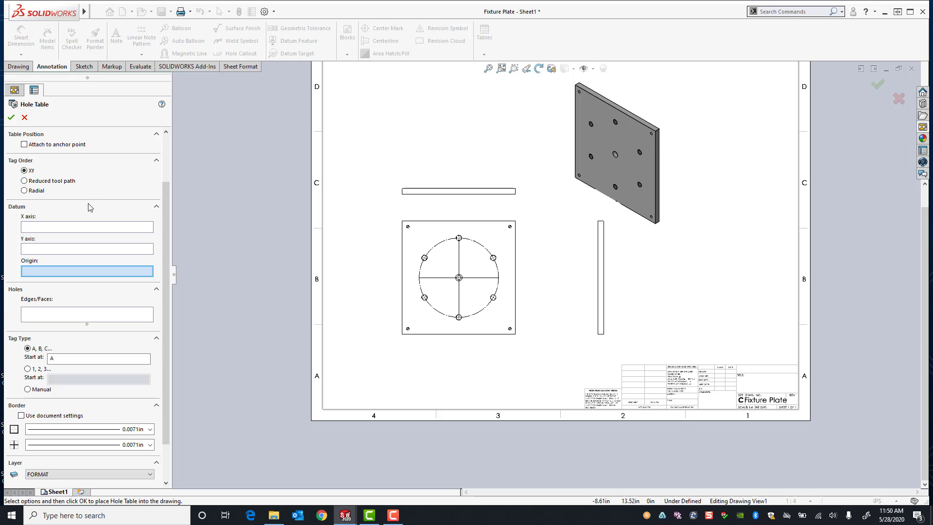
click(60, 228)
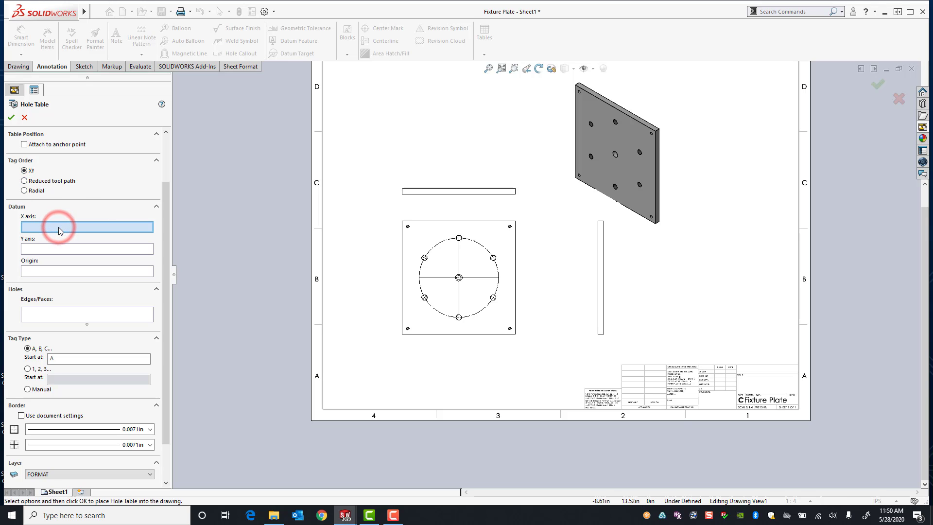
click(56, 250)
click(49, 269)
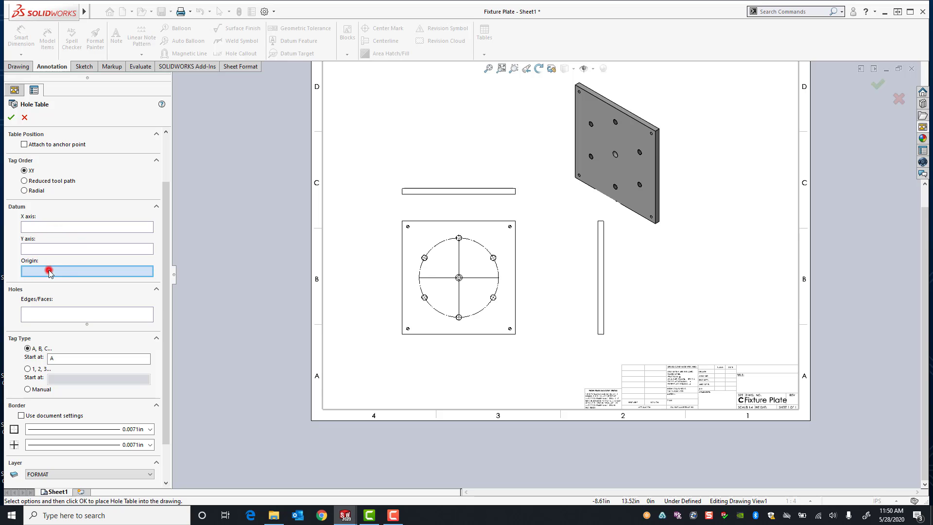
scroll(425, 321, down, 4)
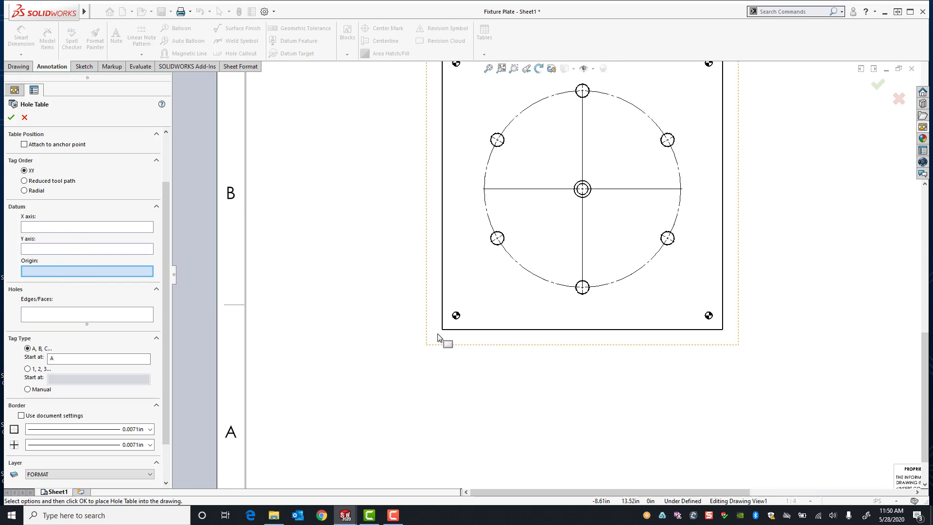
click(443, 330)
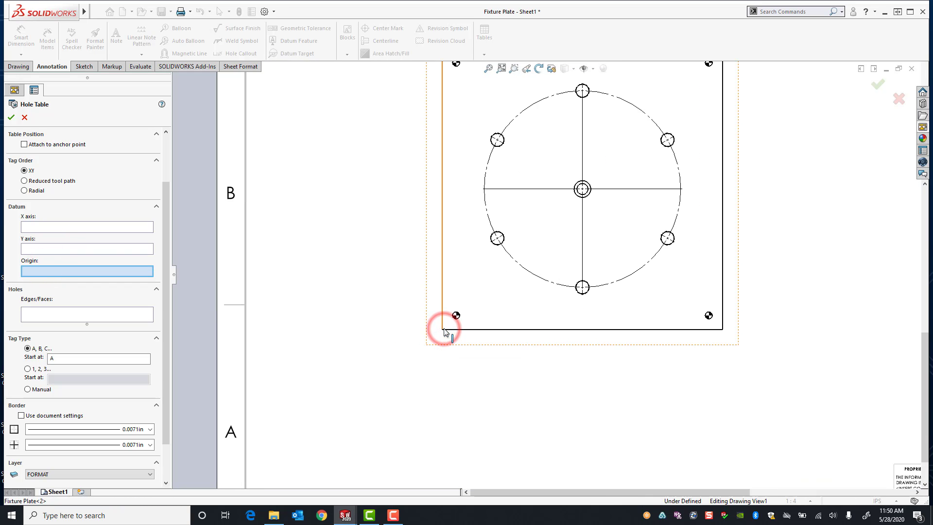
click(441, 329)
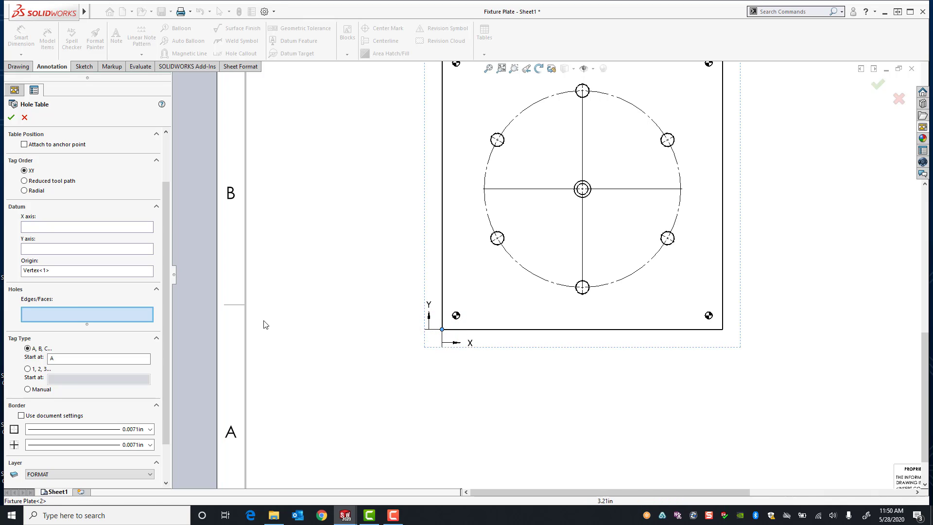
Pick the four corner dowel hole edges and create the hole table
click(57, 315)
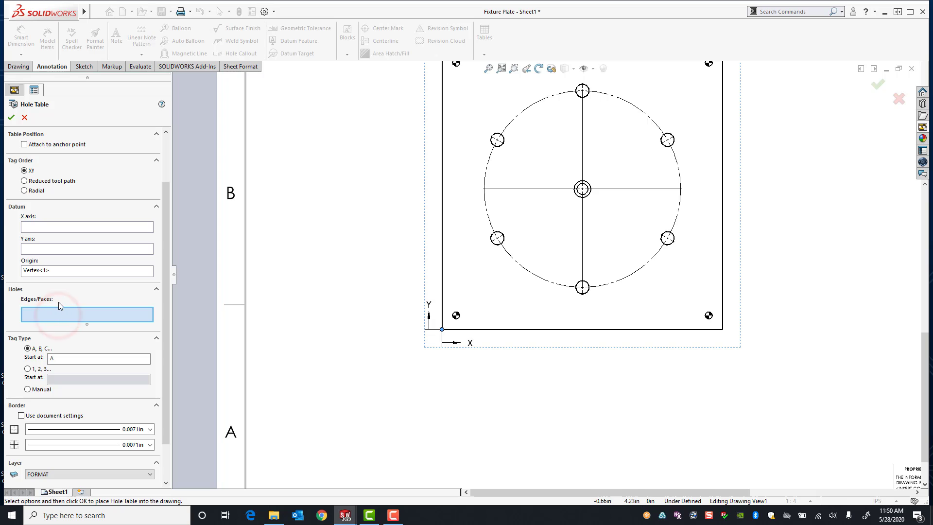
scroll(676, 209, up, 3)
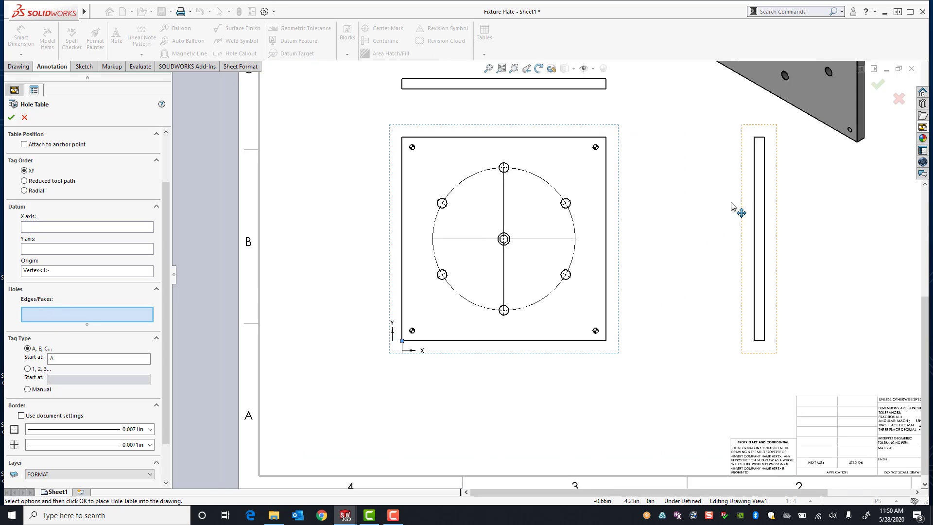
scroll(566, 188, down, 3)
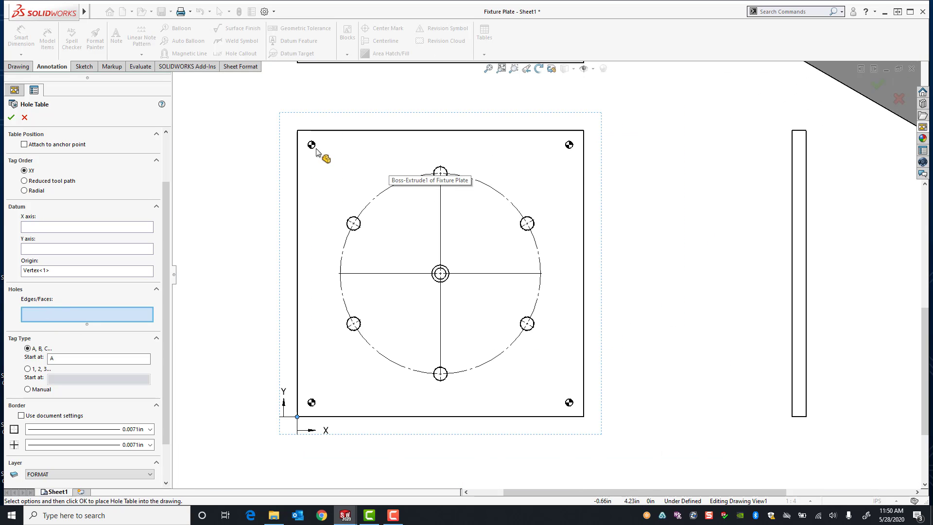
click(311, 145)
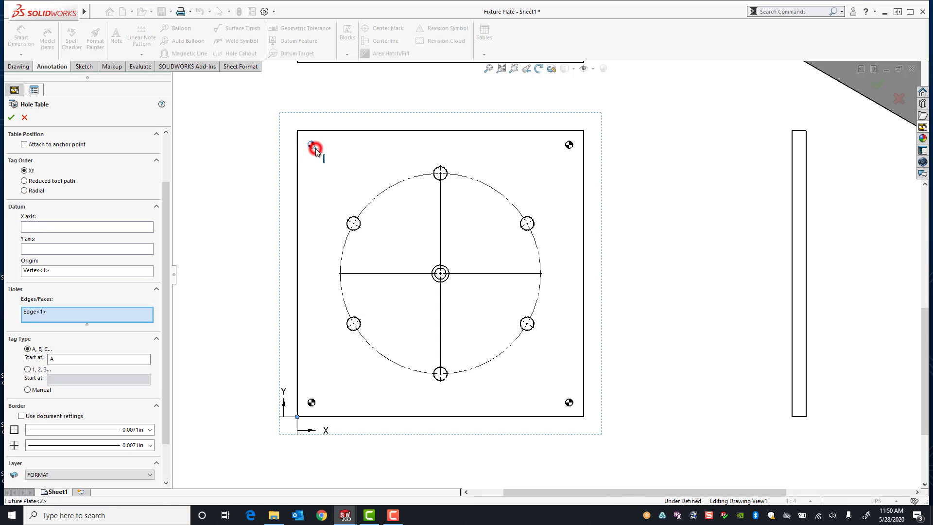
click(311, 403)
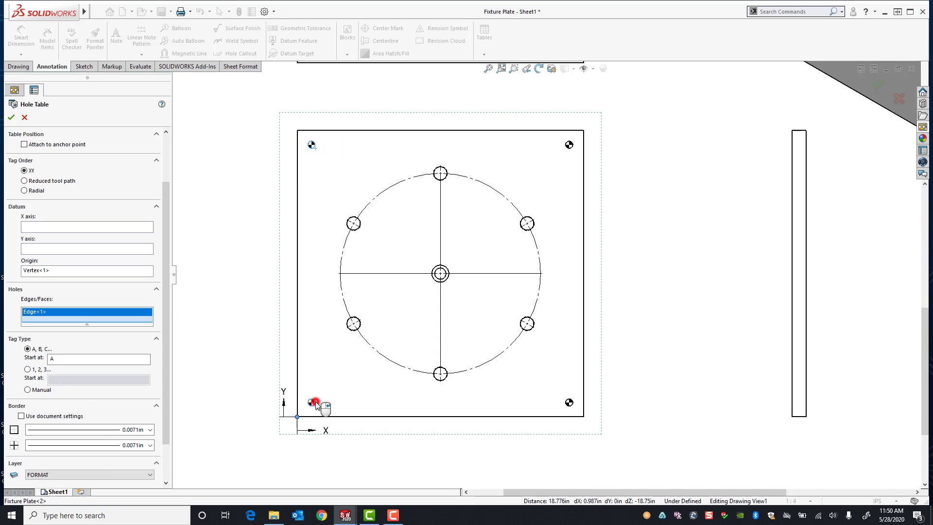
click(568, 403)
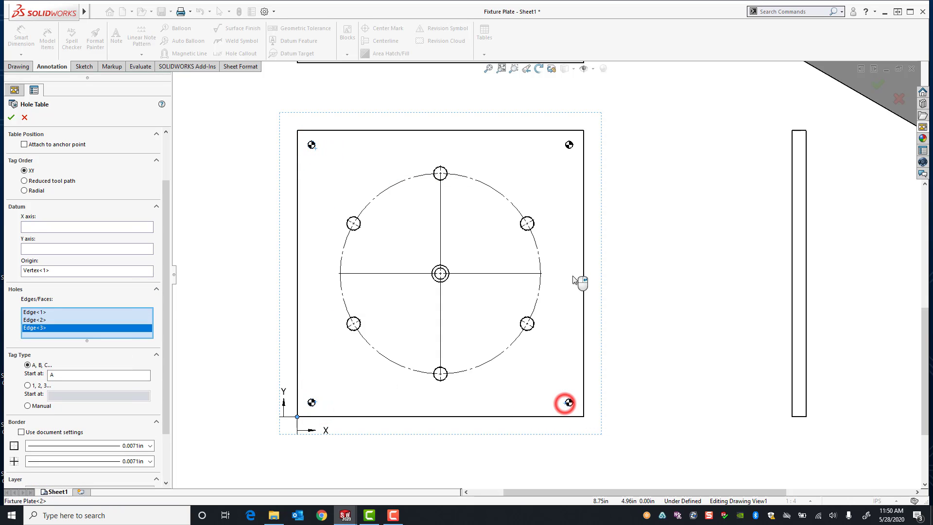
click(569, 146)
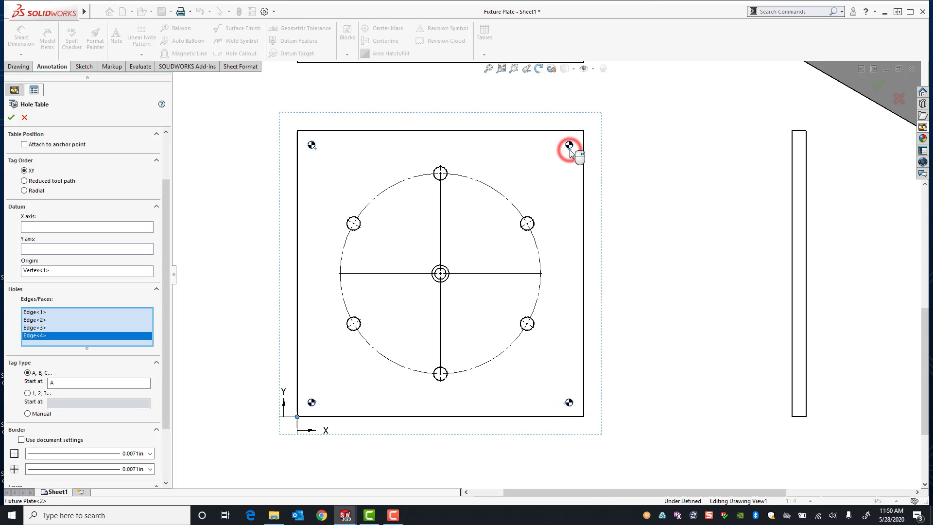
click(11, 118)
scroll(502, 233, up, 5)
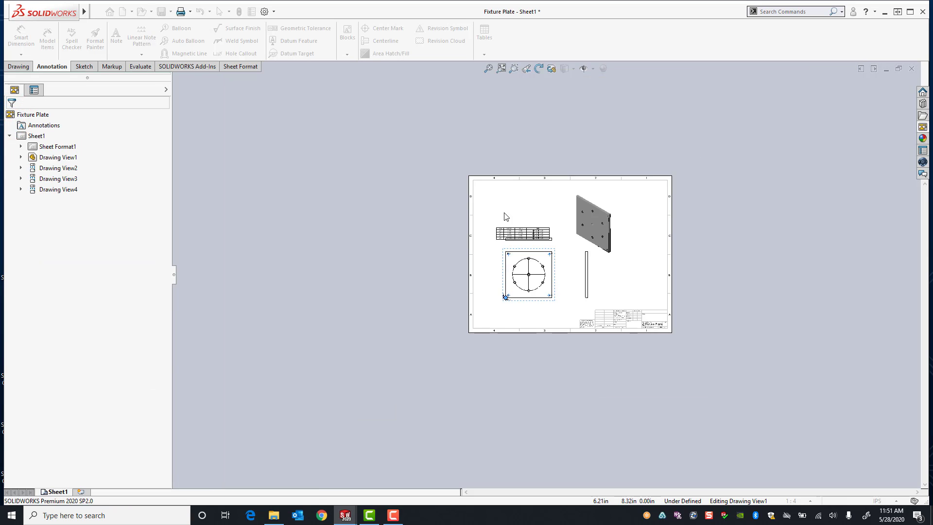
scroll(501, 245, down, 2)
click(489, 232)
scroll(602, 298, up, 5)
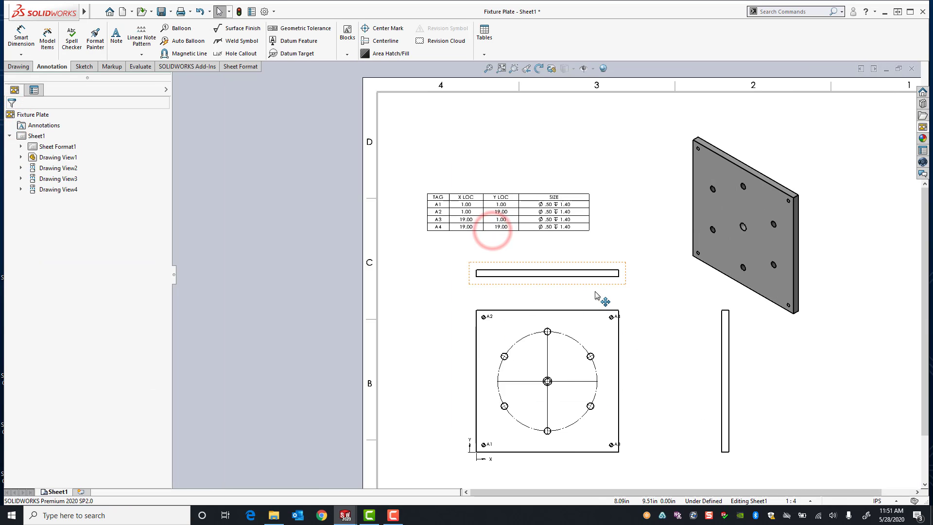
scroll(369, 155, down, 4)
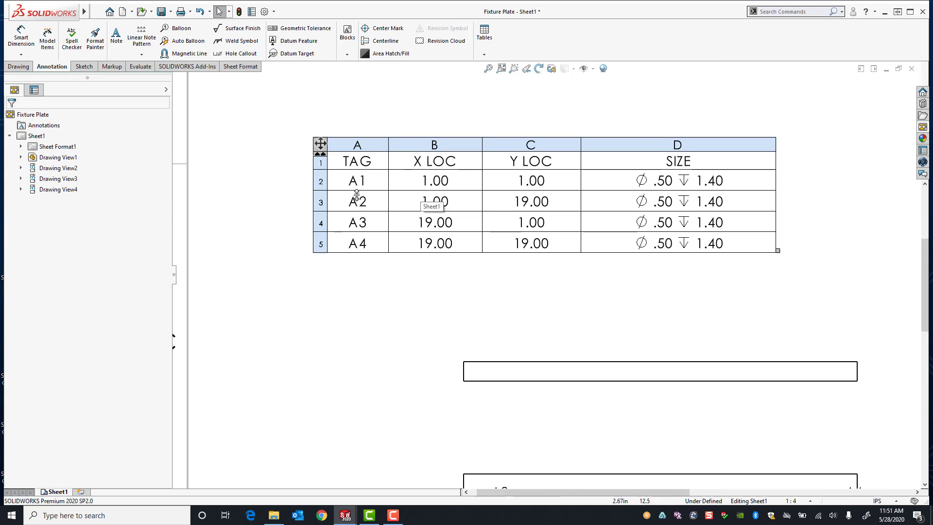
scroll(479, 267, up, 4)
scroll(549, 335, down, 4)
scroll(450, 244, down, 1)
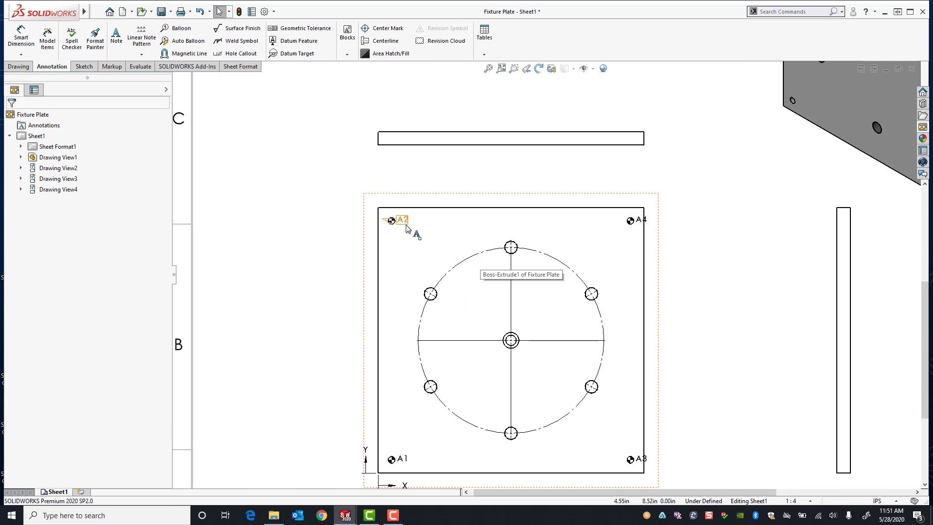
scroll(537, 235, up, 3)
scroll(437, 160, down, 4)
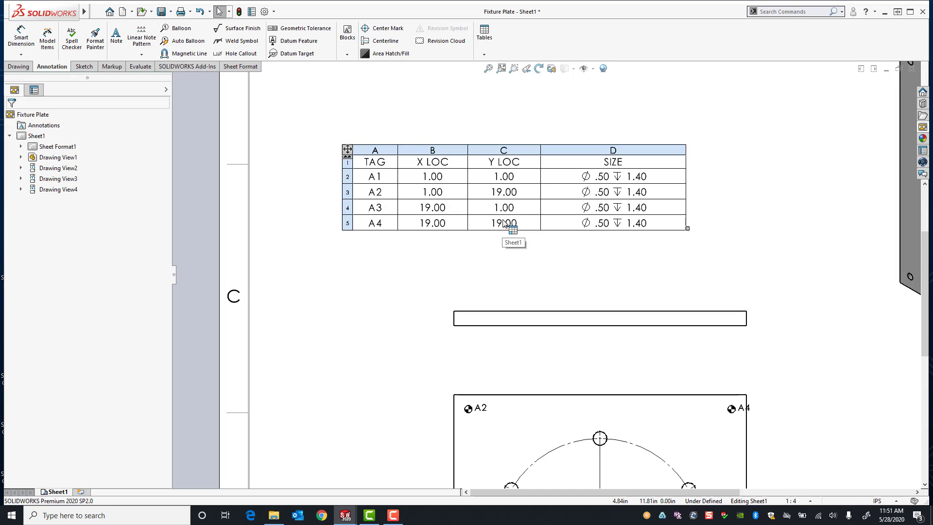
scroll(504, 223, up, 2)
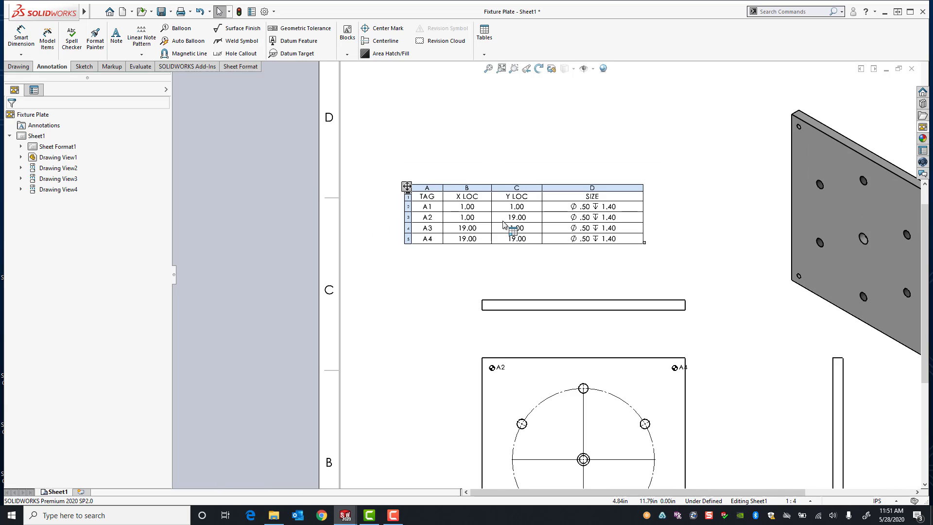
scroll(504, 223, down, 1)
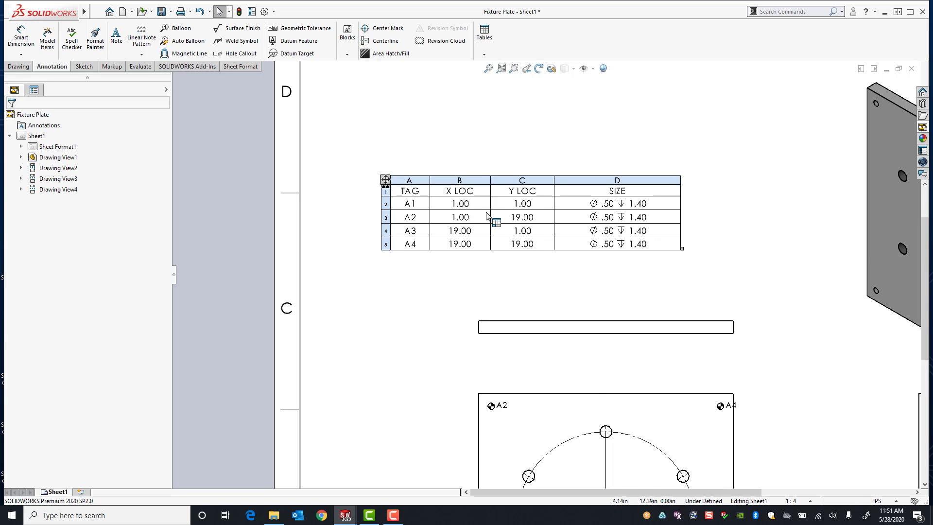
scroll(586, 316, up, 3)
scroll(525, 358, down, 5)
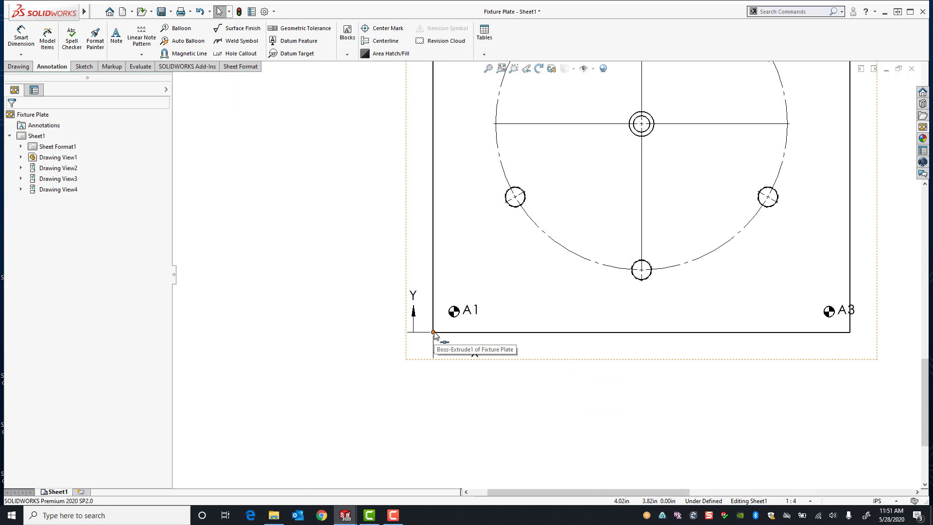
scroll(433, 333, up, 6)
scroll(544, 121, down, 5)
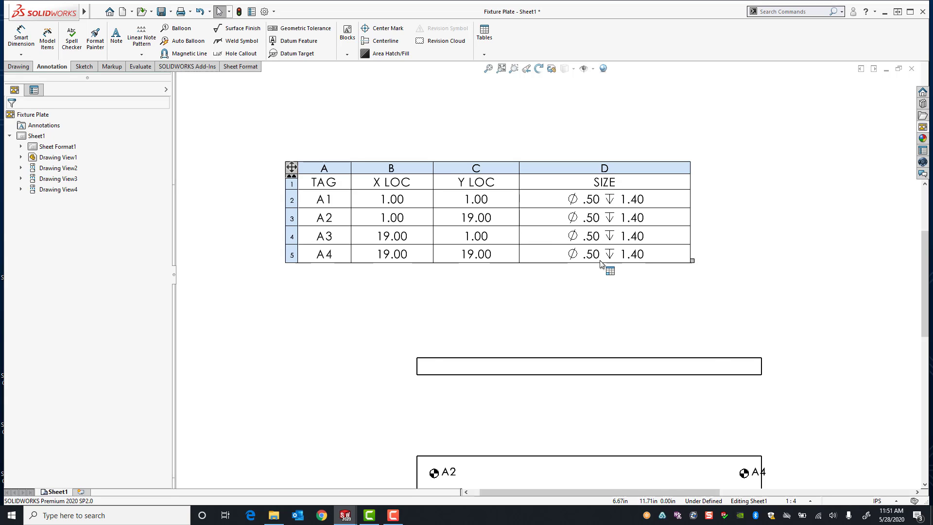
scroll(602, 279, up, 6)
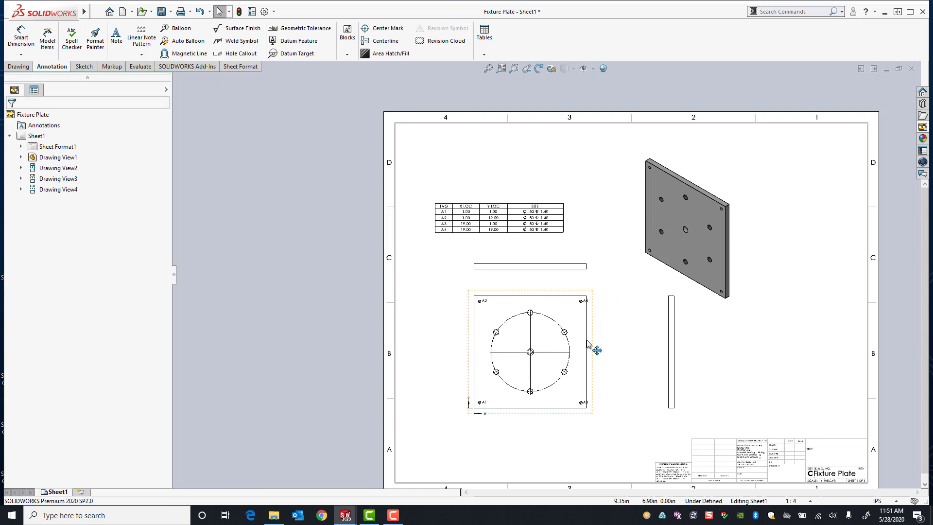
scroll(573, 342, down, 4)
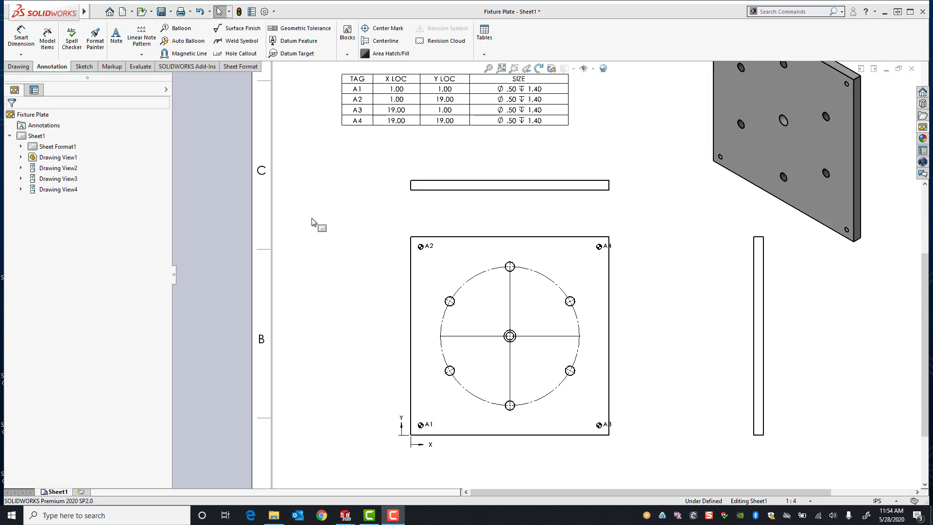
click(319, 218)
Delete the original A1–A4 hole table from the sheet
key(f)
scroll(483, 204, down, 5)
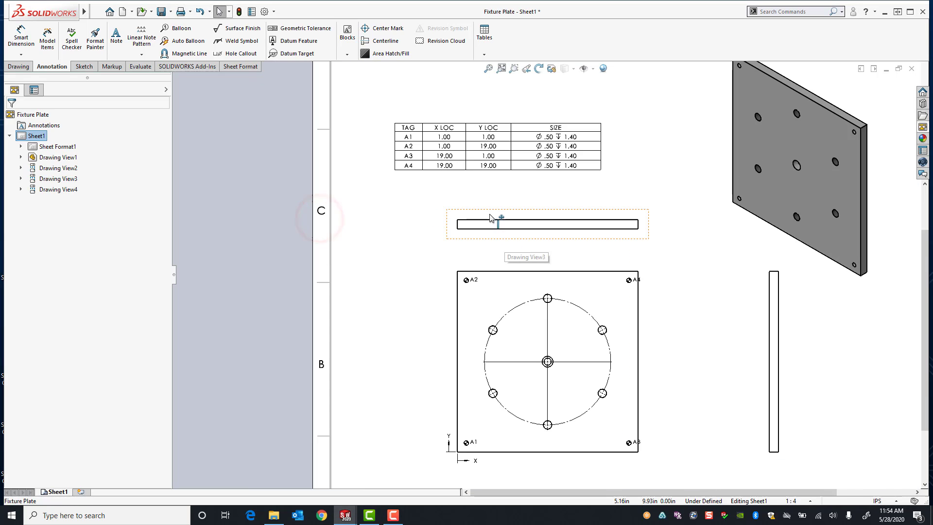
click(398, 124)
click(390, 119)
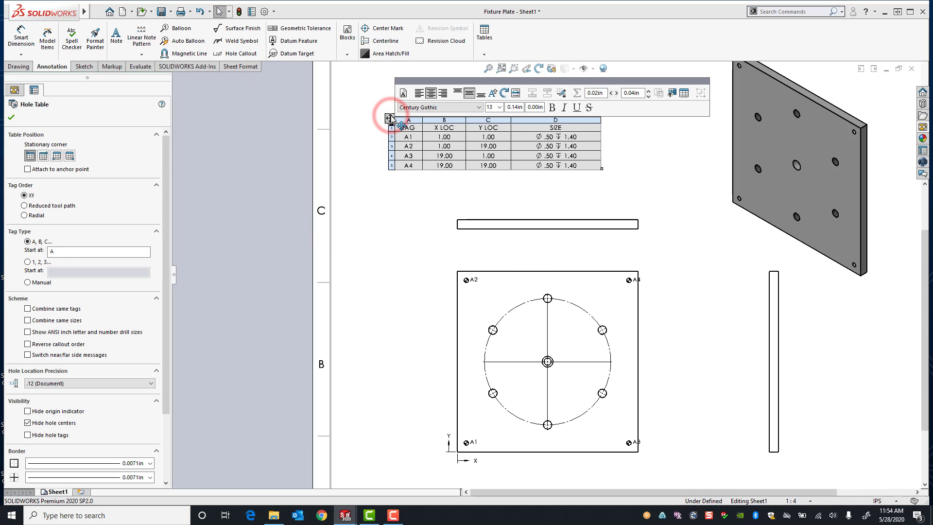
key(Delete)
key(f)
scroll(593, 335, up, 1)
scroll(593, 339, up, 1)
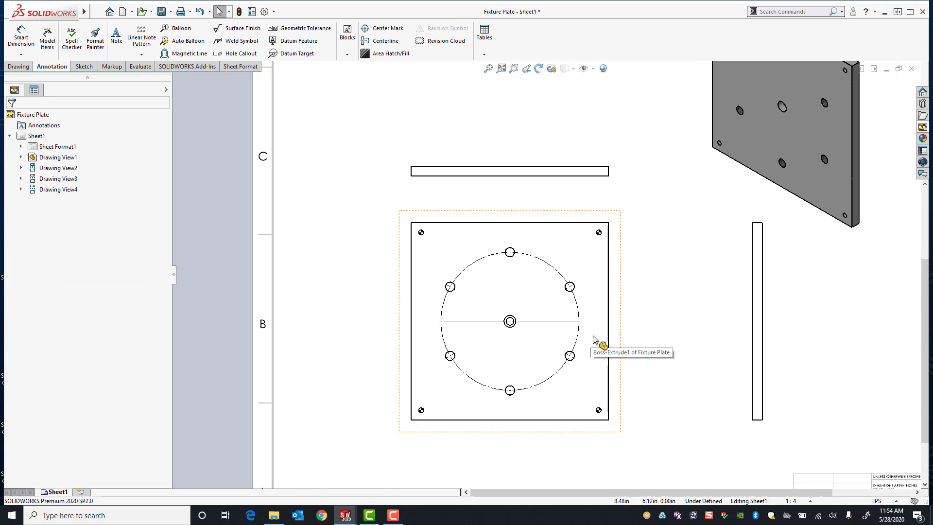
Start a new Hole Table, origin at the lower-left corner, box-selecting all the plate's holes
click(482, 55)
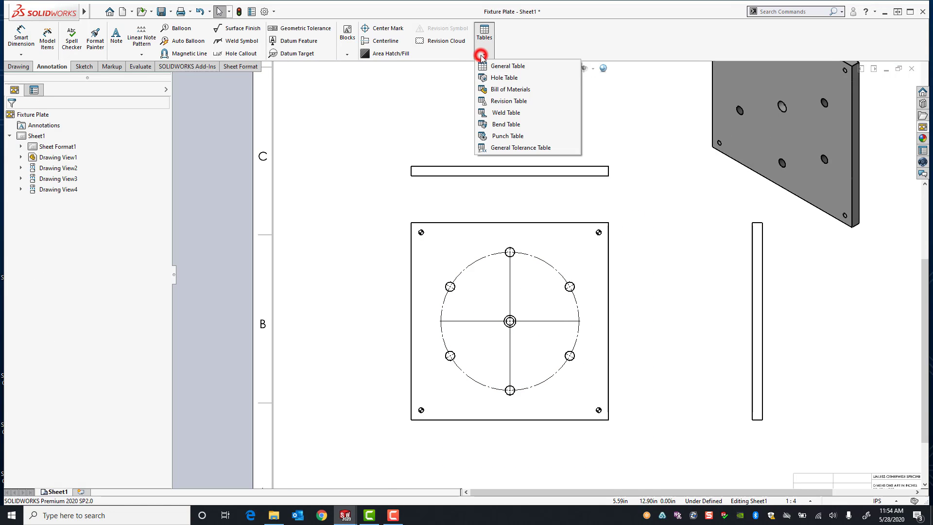
click(496, 77)
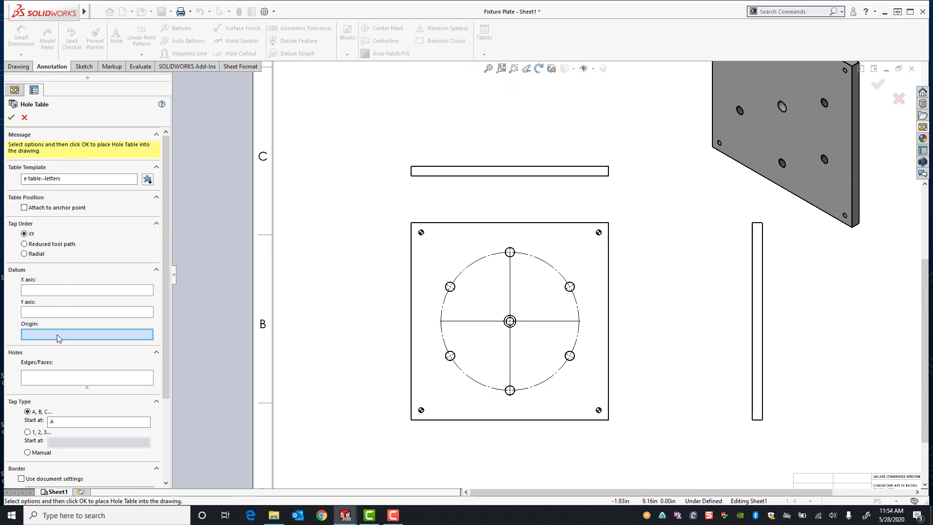
scroll(452, 437, up, 2)
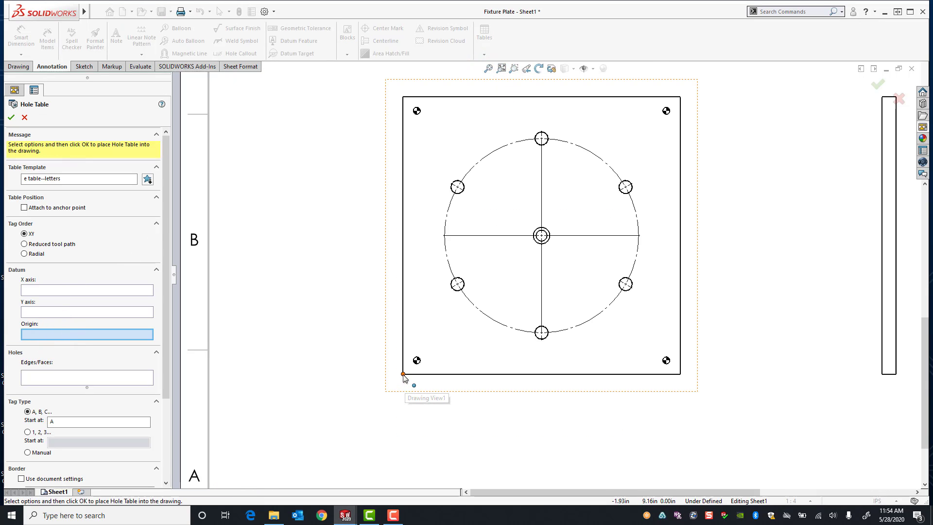
click(403, 374)
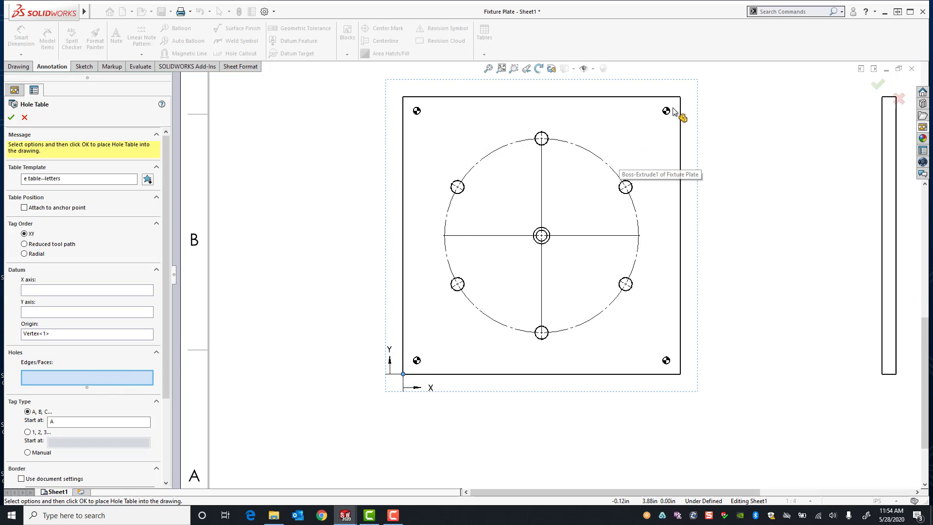
drag(675, 103, 416, 362)
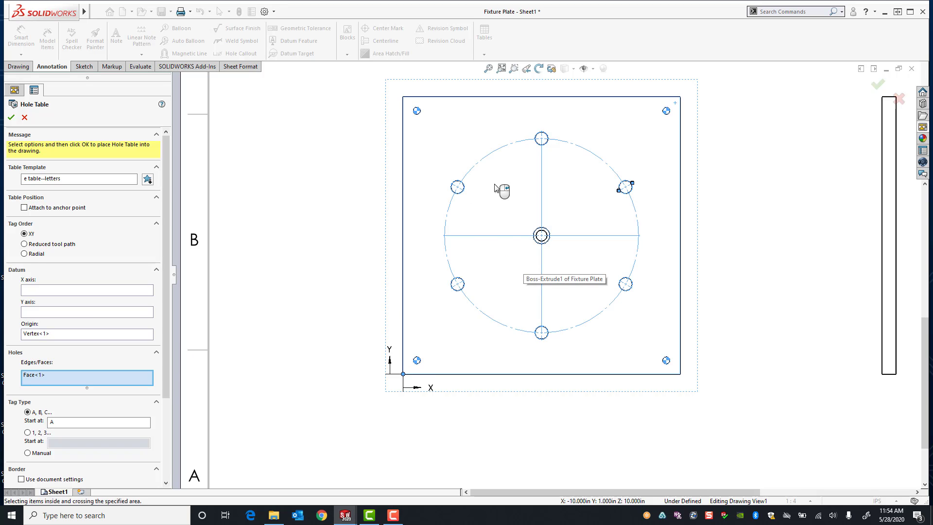
Create the hole table and position it at the sheet's upper-left area
click(10, 118)
scroll(493, 130, up, 5)
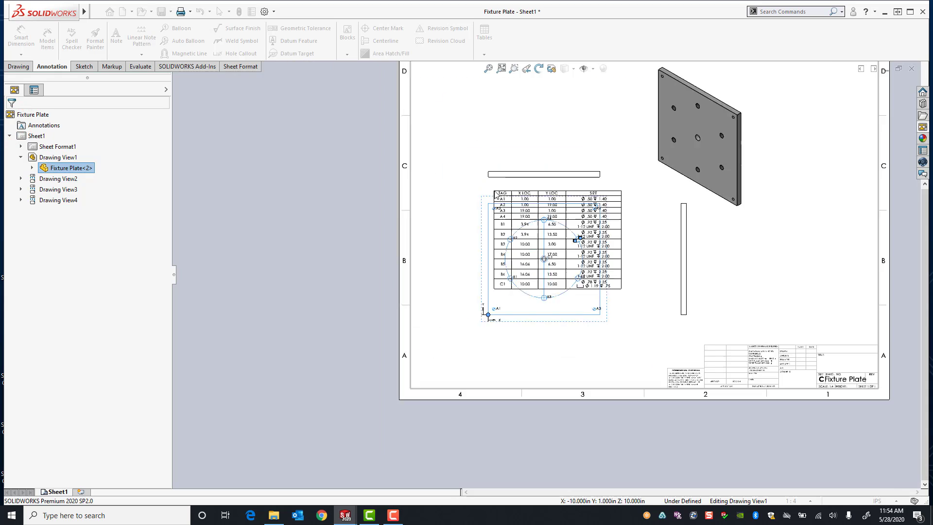
click(493, 130)
scroll(493, 131, down, 2)
mouse_move(497, 138)
mouse_down()
mouse_move(440, 97)
mouse_move(439, 106)
mouse_up()
click(439, 104)
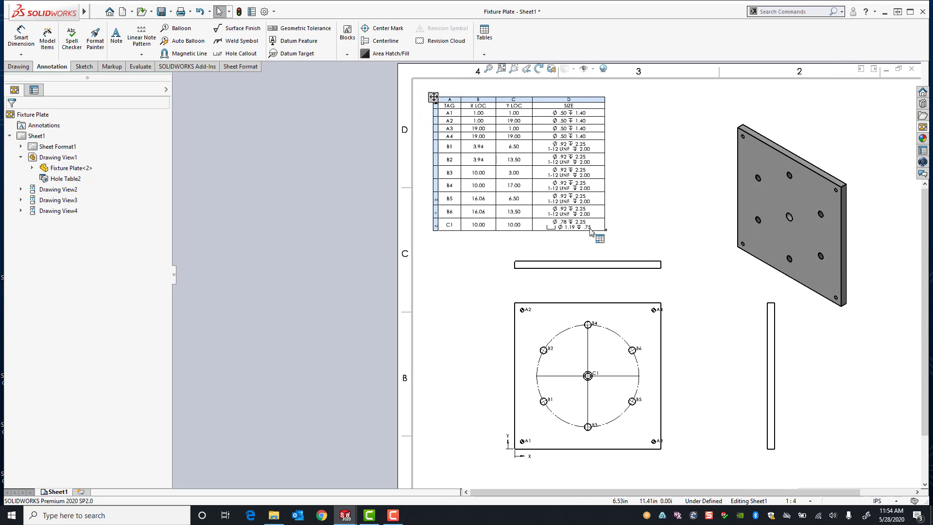
Zoom around the sheet to inspect the A1–A4, B1–B6 and C1 table rows
scroll(590, 232, down, 1)
scroll(589, 233, down, 1)
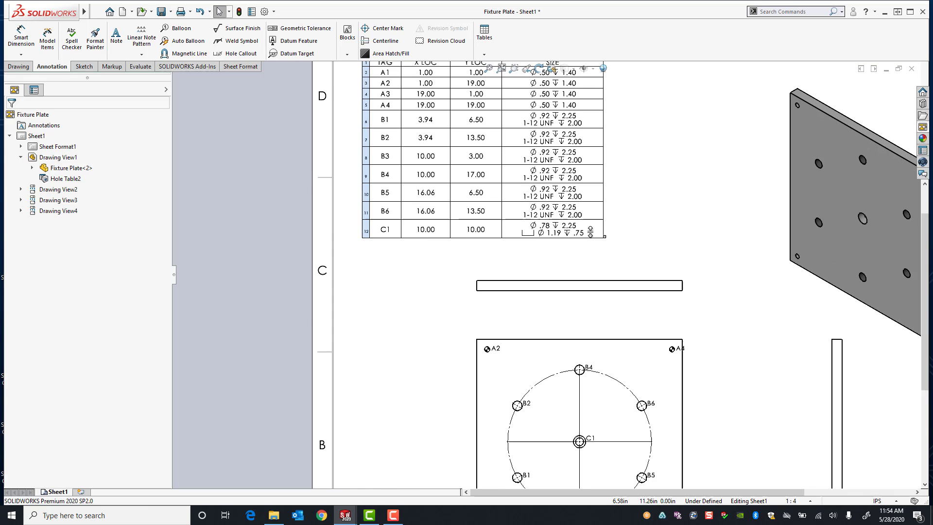
key(f)
scroll(525, 187, down, 3)
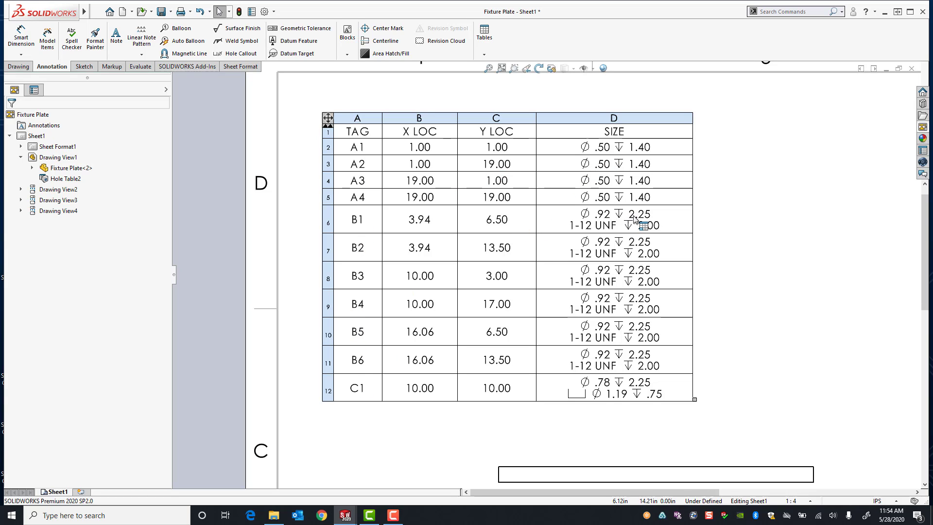
scroll(634, 218, down, 3)
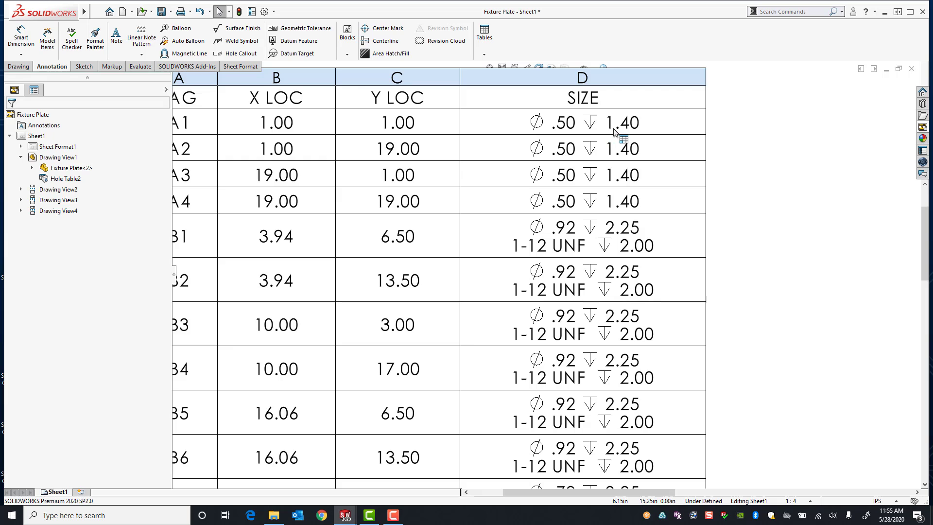
scroll(628, 270, up, 5)
scroll(619, 285, down, 4)
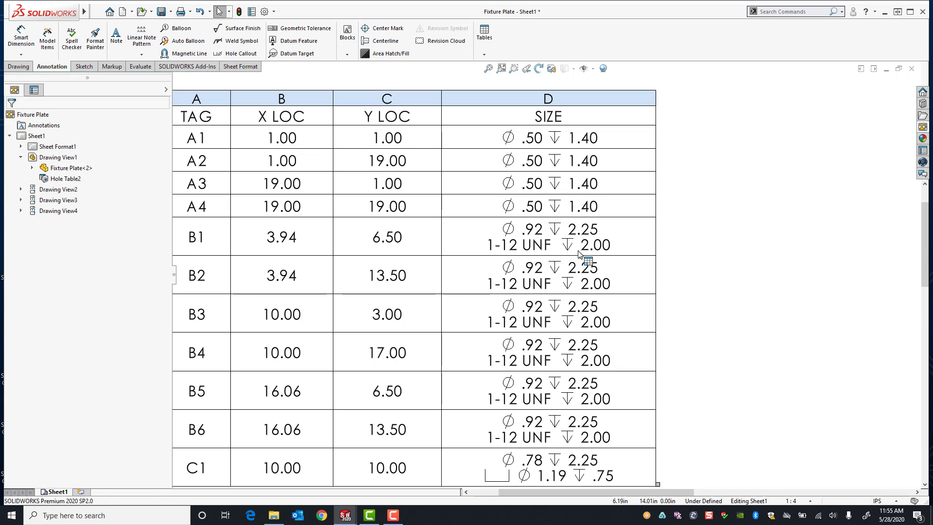
scroll(578, 253, down, 2)
scroll(582, 340, up, 6)
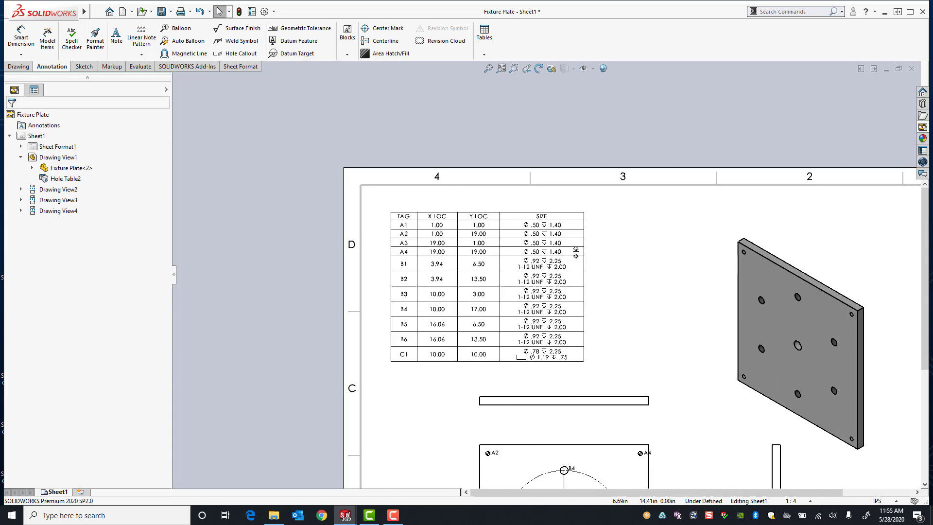
scroll(585, 369, up, 2)
scroll(583, 355, down, 4)
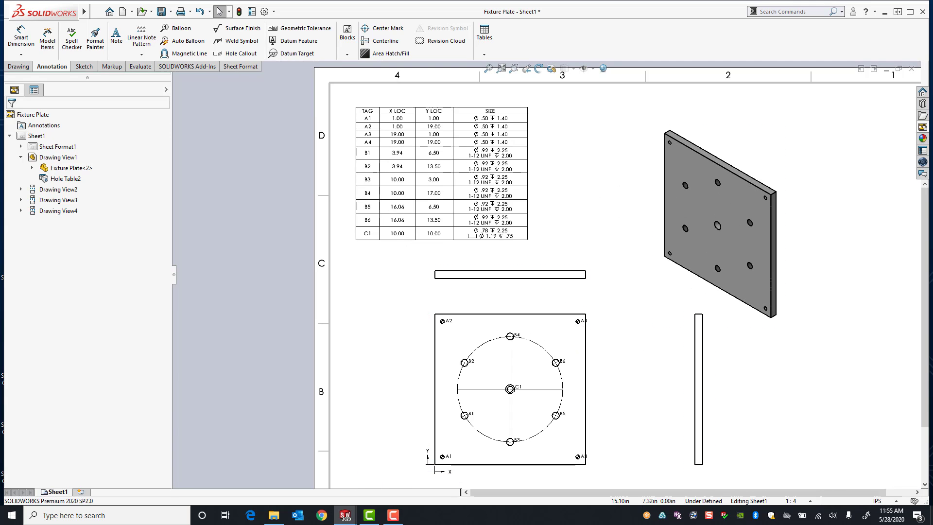
click(400, 367)
click(377, 174)
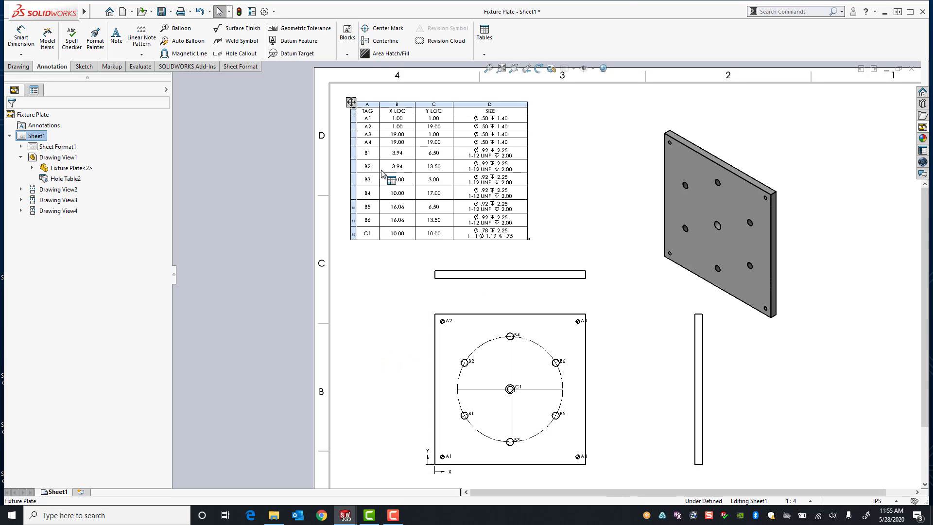
scroll(559, 459, down, 5)
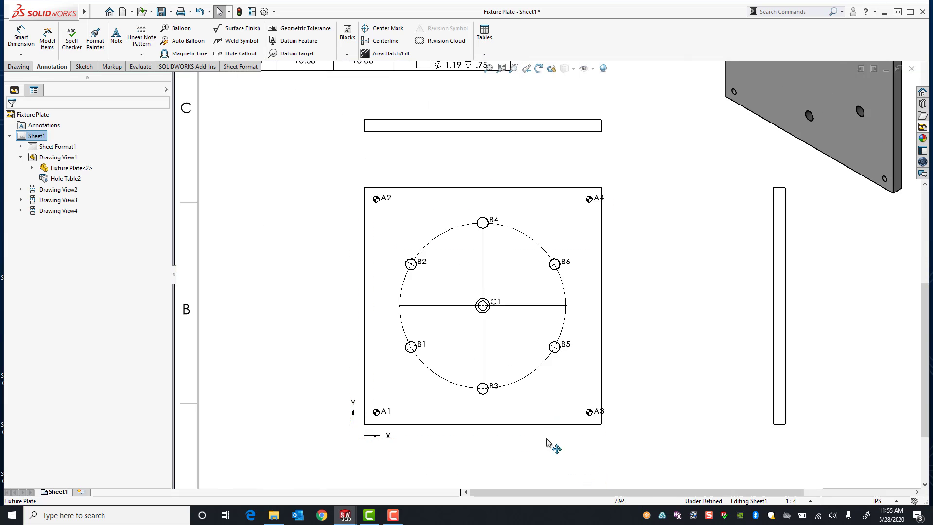
key(z)
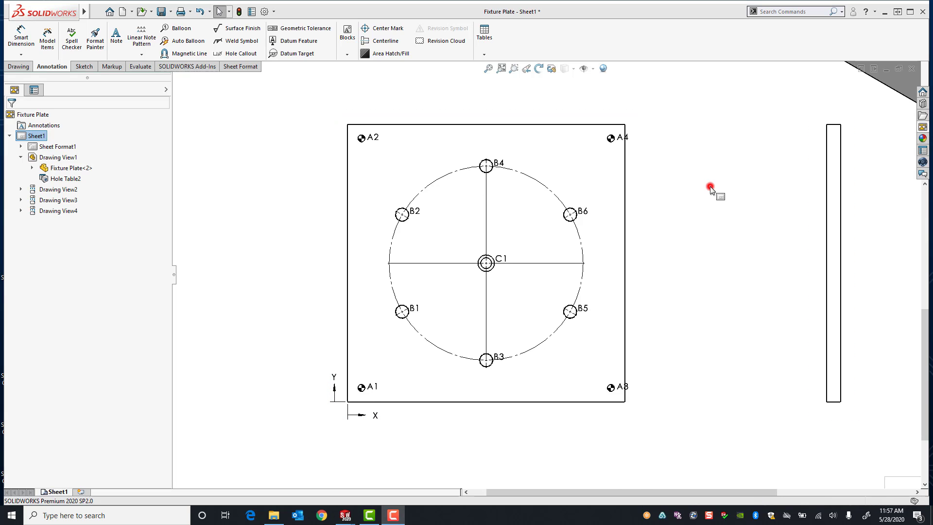
scroll(709, 190, up, 5)
scroll(483, 154, down, 5)
scroll(343, 171, down, 2)
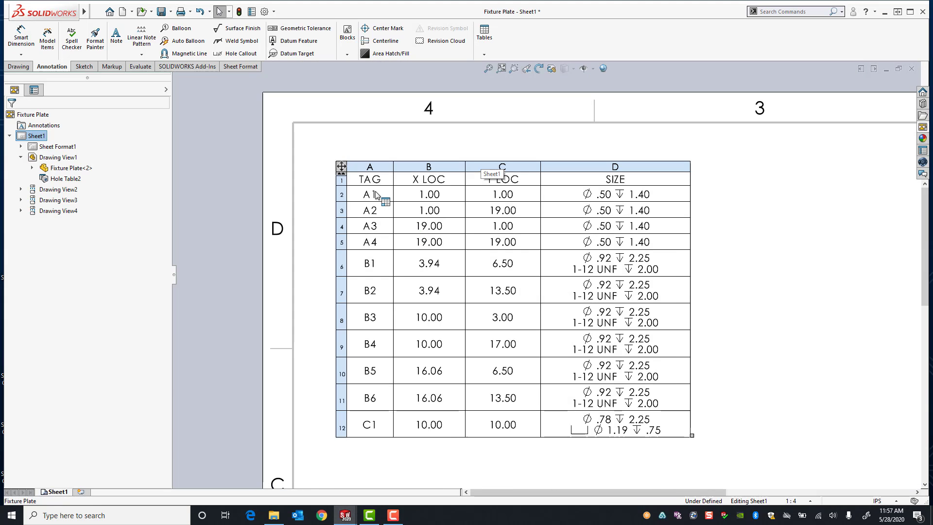
Change the hole table's Tag Order to Reduced tool path and review the renumbered B tags
click(341, 167)
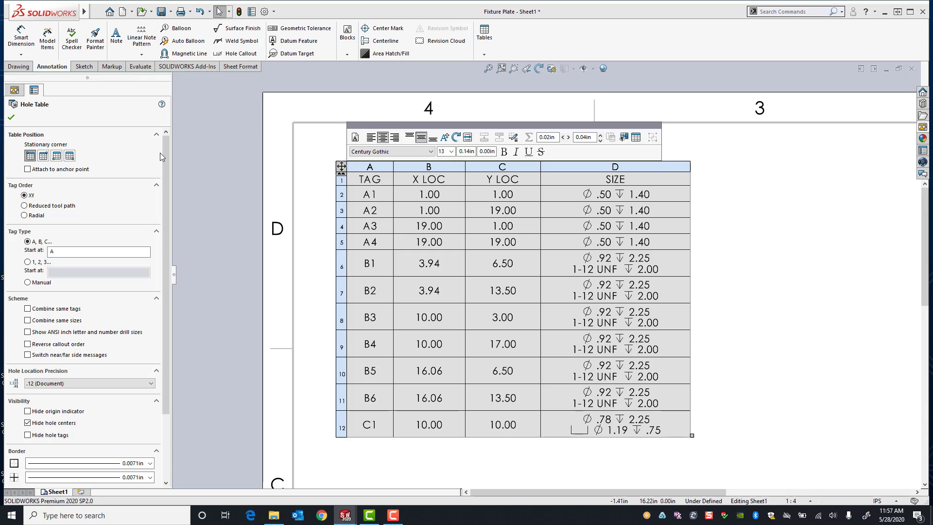
click(24, 206)
key(f)
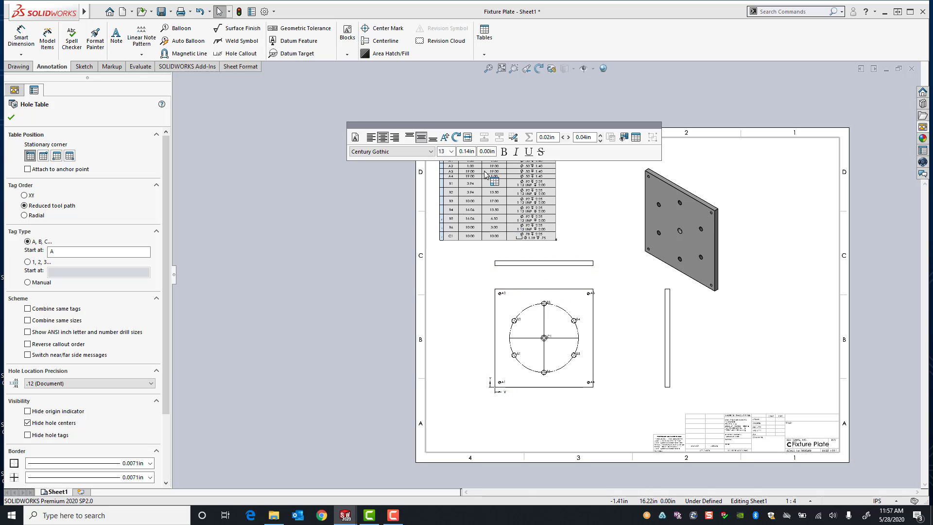
scroll(491, 215, up, 3)
scroll(545, 273, down, 1)
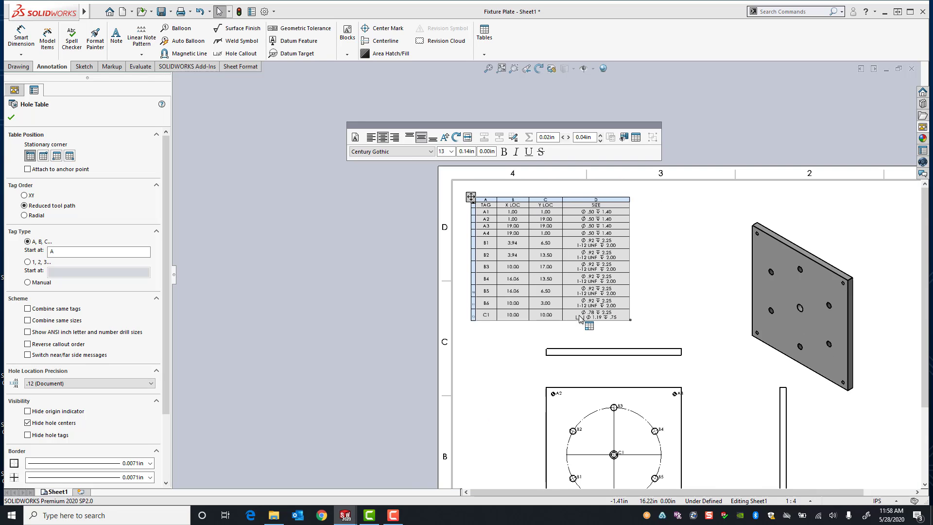
scroll(572, 305, up, 1)
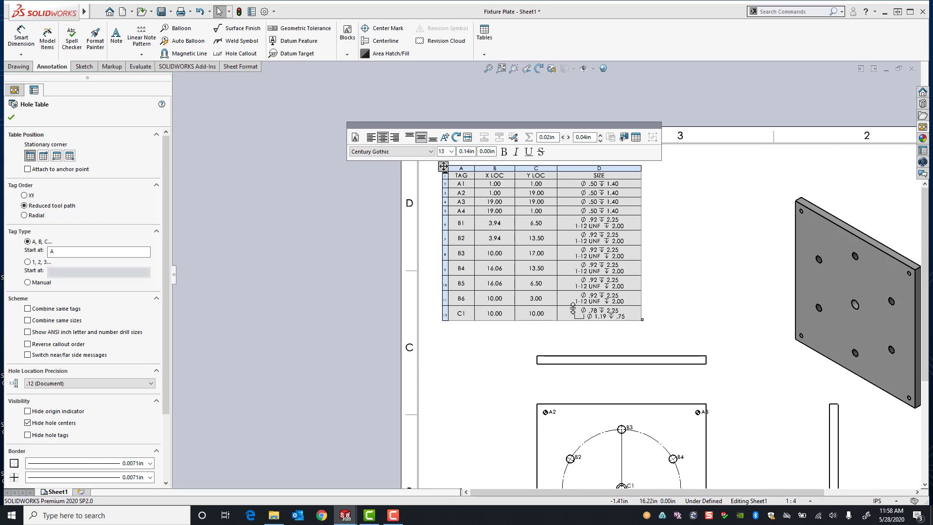
scroll(645, 389, down, 1)
scroll(562, 389, up, 3)
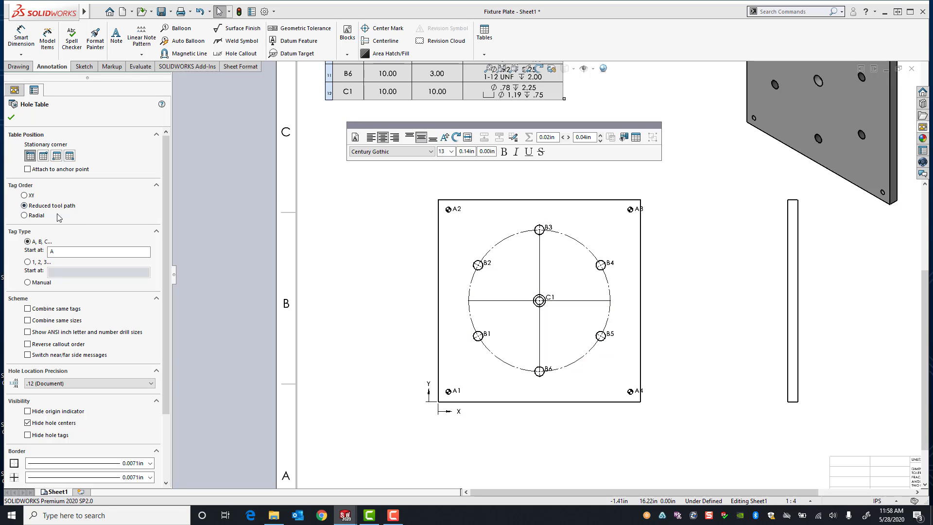
Set Radial tag order, try 1, 2, 3 and Manual tags, then return to A, B, C
click(24, 215)
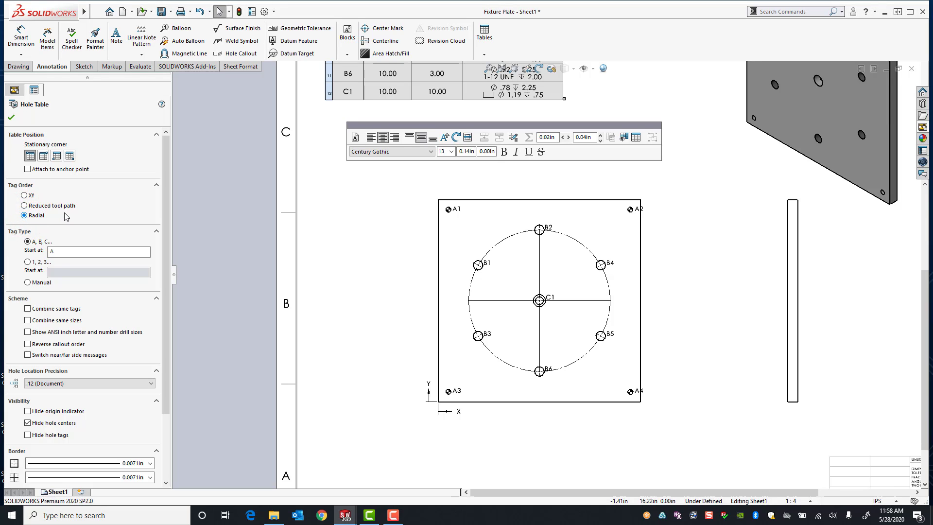
click(27, 262)
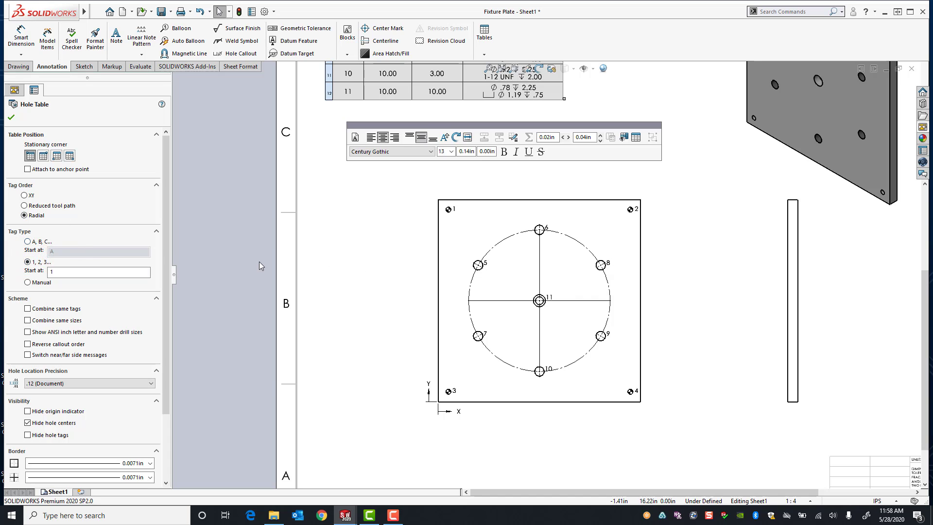
scroll(716, 343, down, 3)
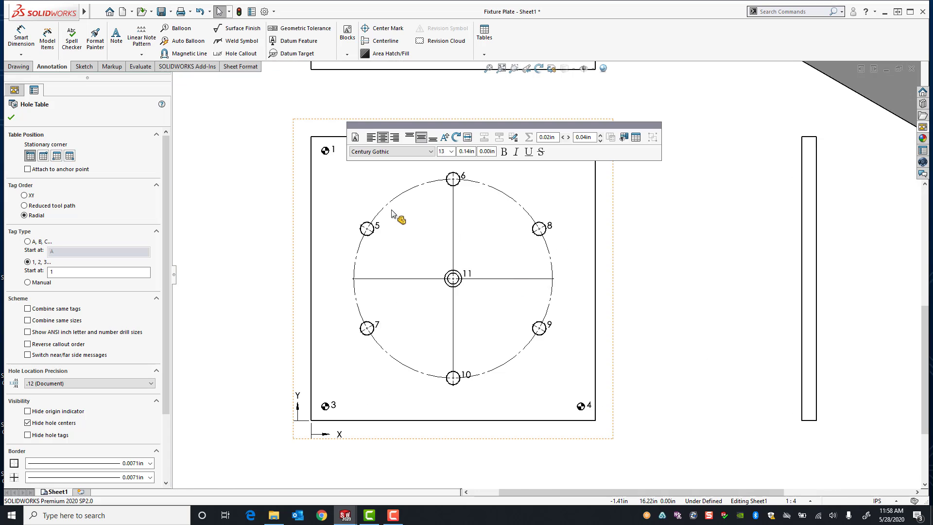
scroll(394, 214, up, 5)
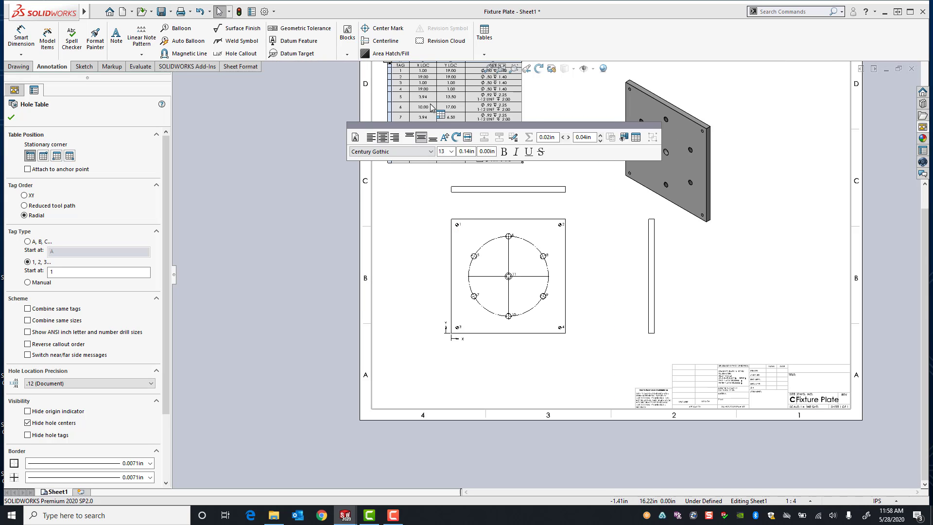
scroll(430, 101, down, 2)
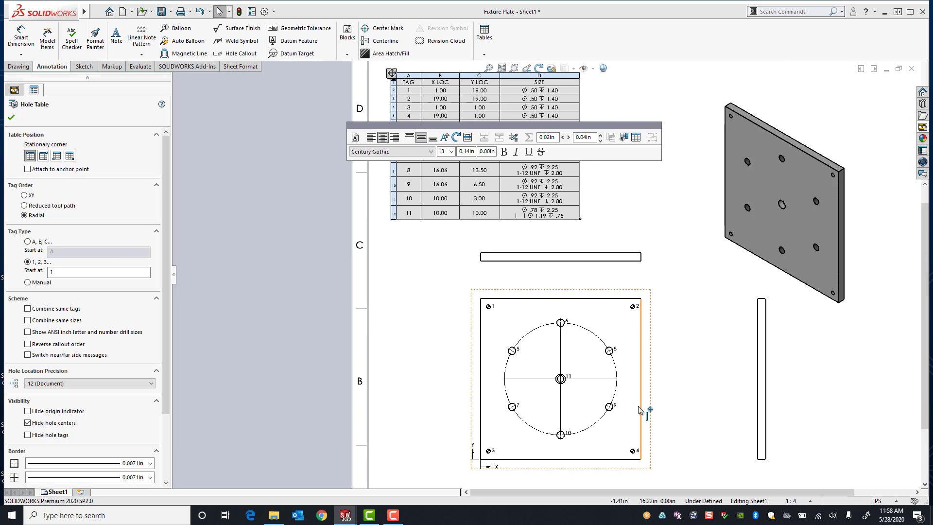
click(28, 282)
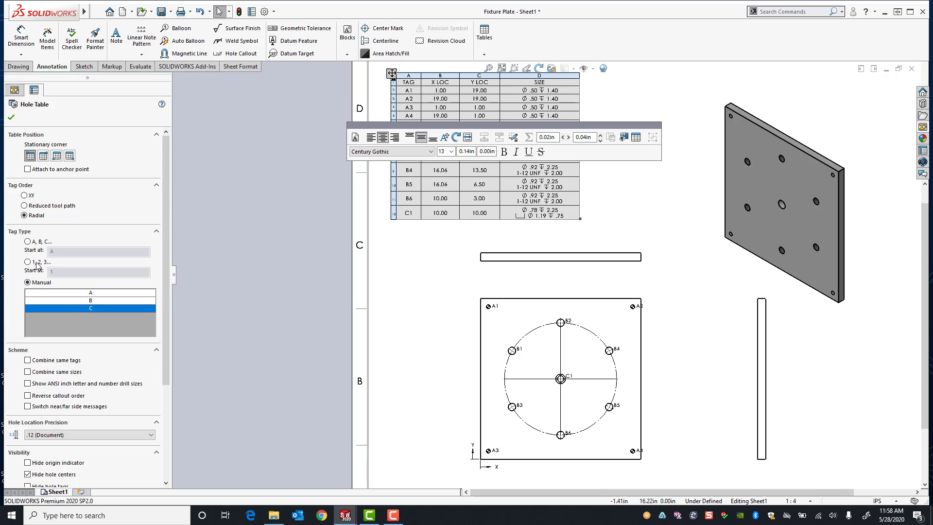
click(27, 242)
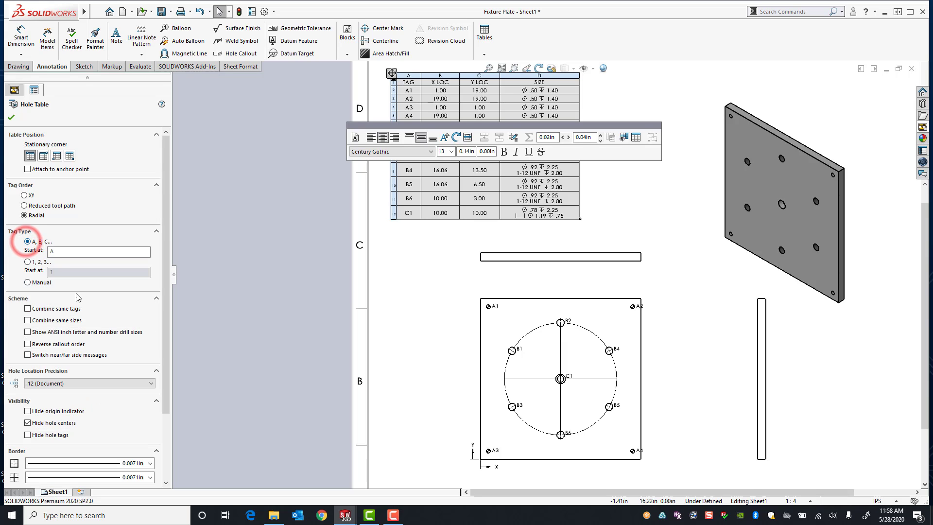
drag(167, 317, 166, 334)
Drag the formatting toolbar off the hole table and enable Combine same tags under Scheme
scroll(599, 106, down, 2)
scroll(599, 105, down, 1)
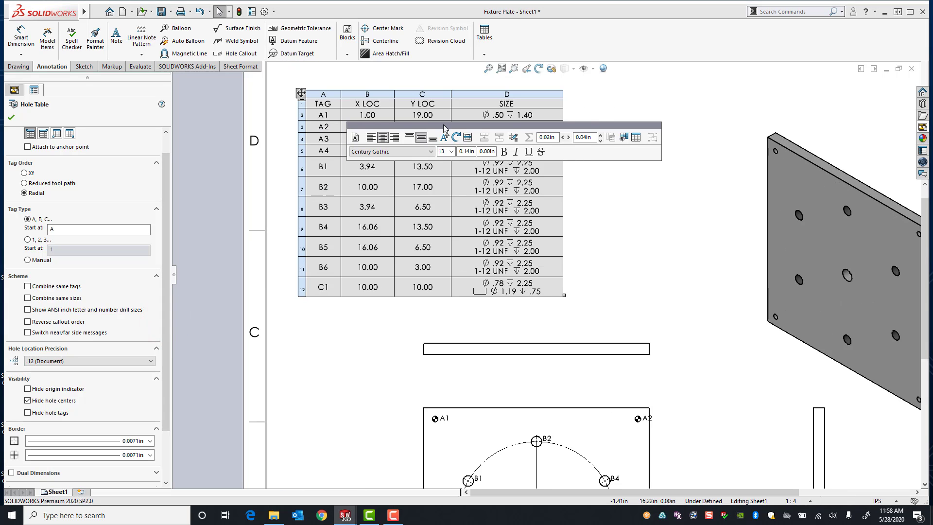
drag(443, 127, 680, 113)
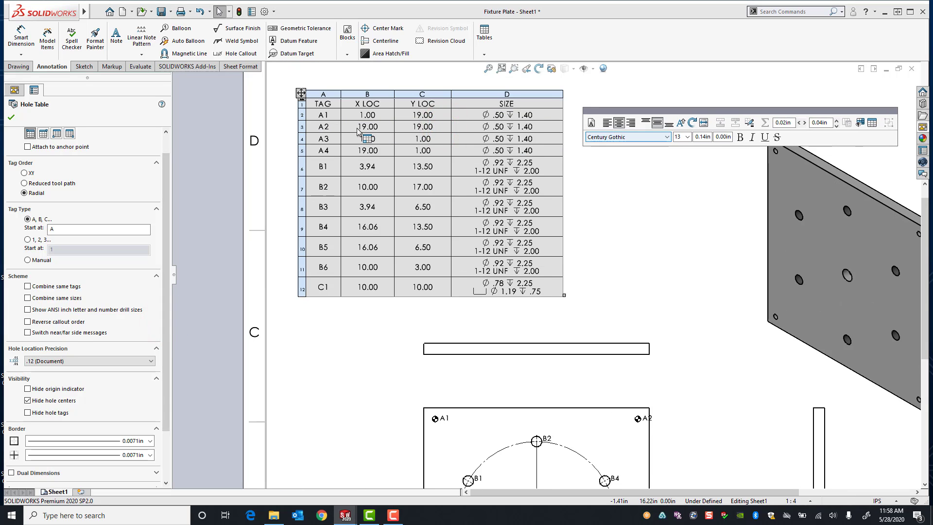
scroll(364, 136, down, 2)
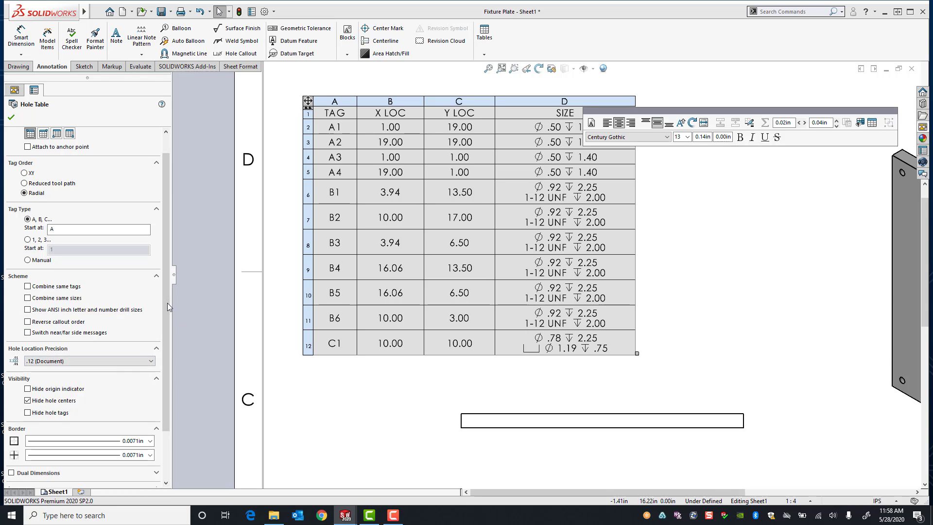
drag(166, 303, 167, 309)
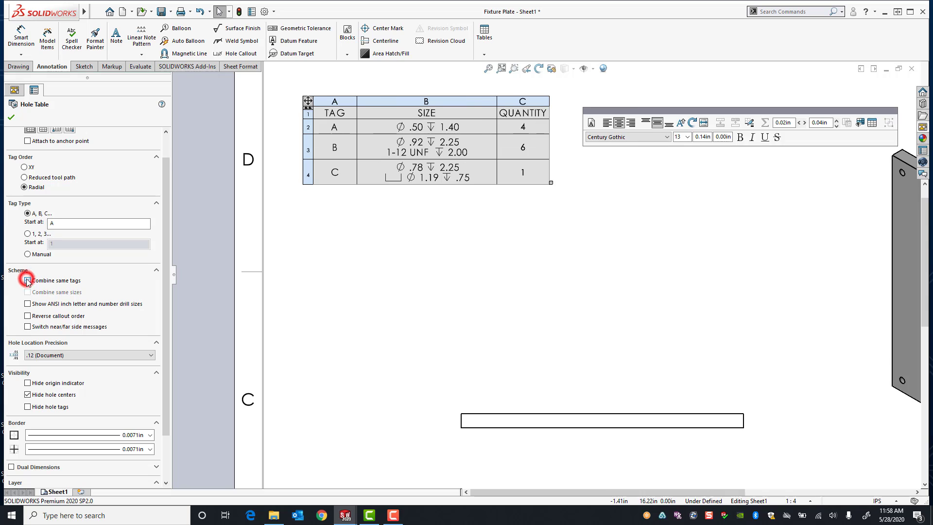
click(28, 281)
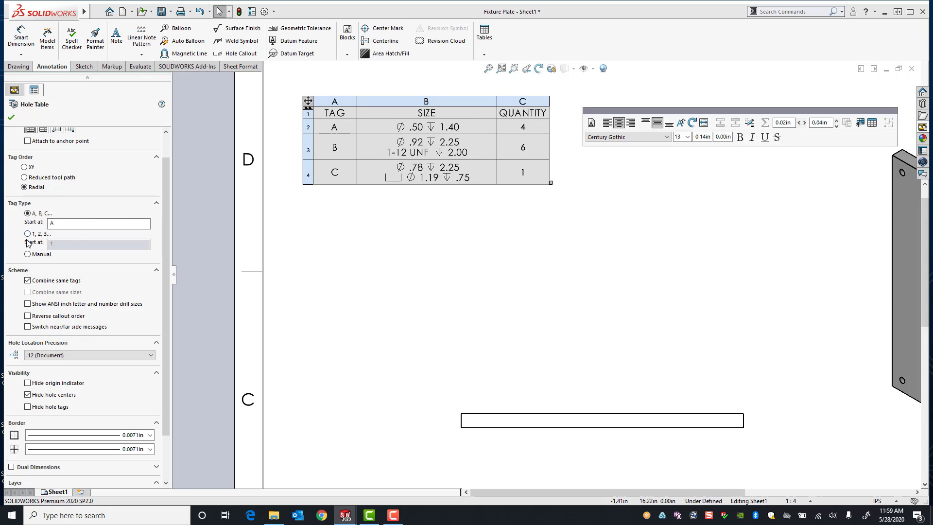
Turn off Combine same tags and turn on Combine same sizes in the Hole Table properties
click(27, 280)
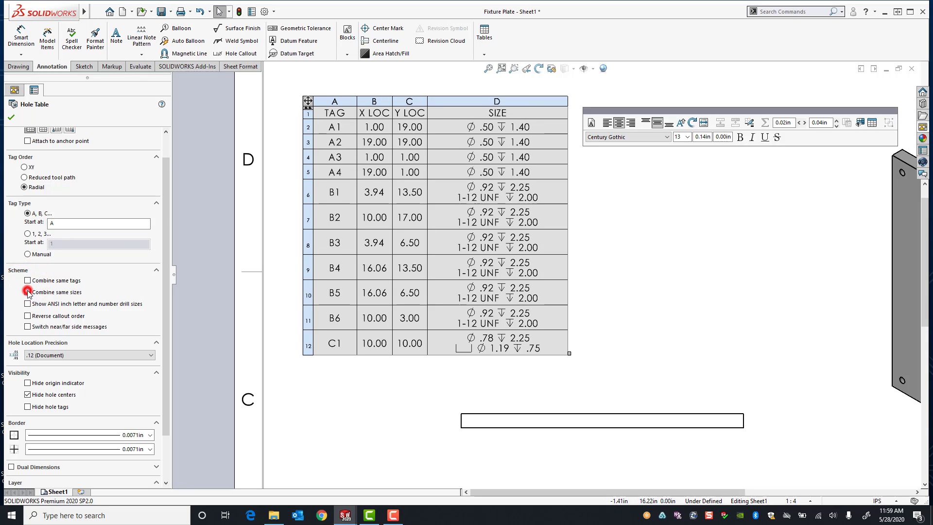
click(27, 292)
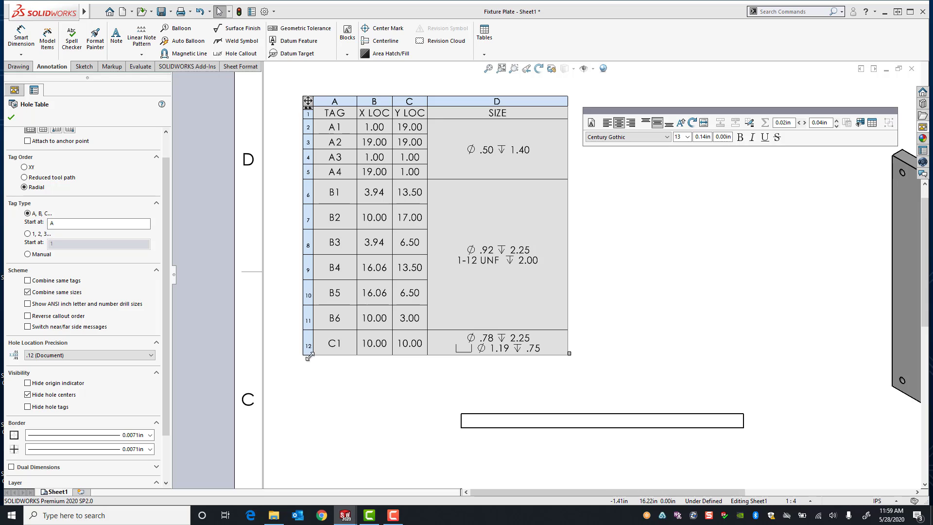
Zoom to fit the whole Fixture Plate sheet with the F key
key(f)
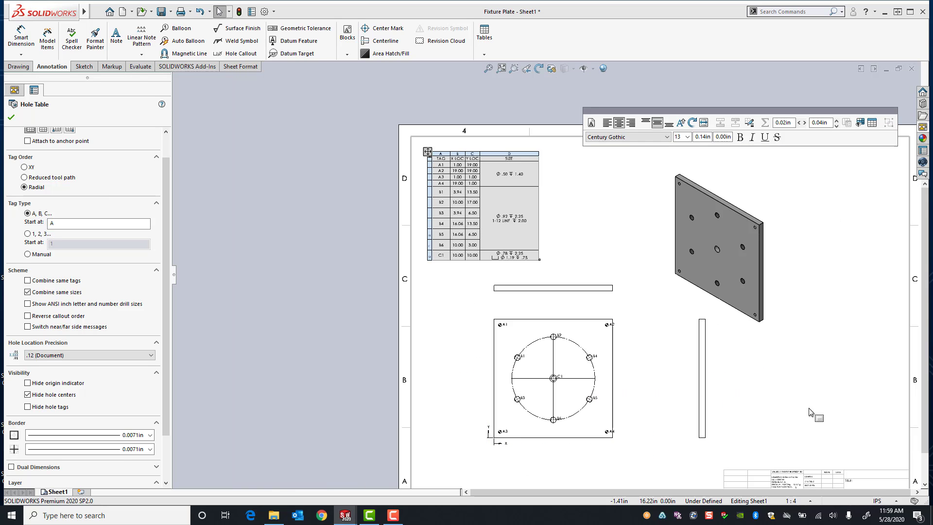